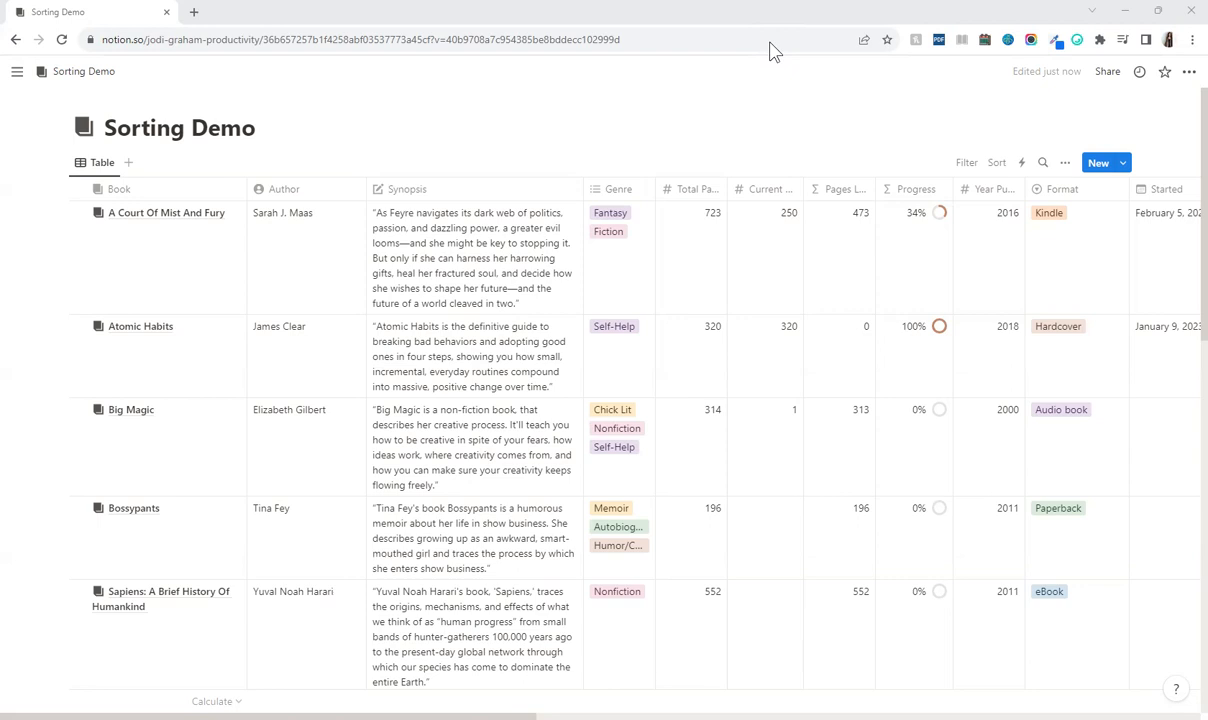
# Examine where sorting is offered, including the view options and the Current Page column's options.
pyautogui.click(1000, 164)
pyautogui.click(1000, 164)
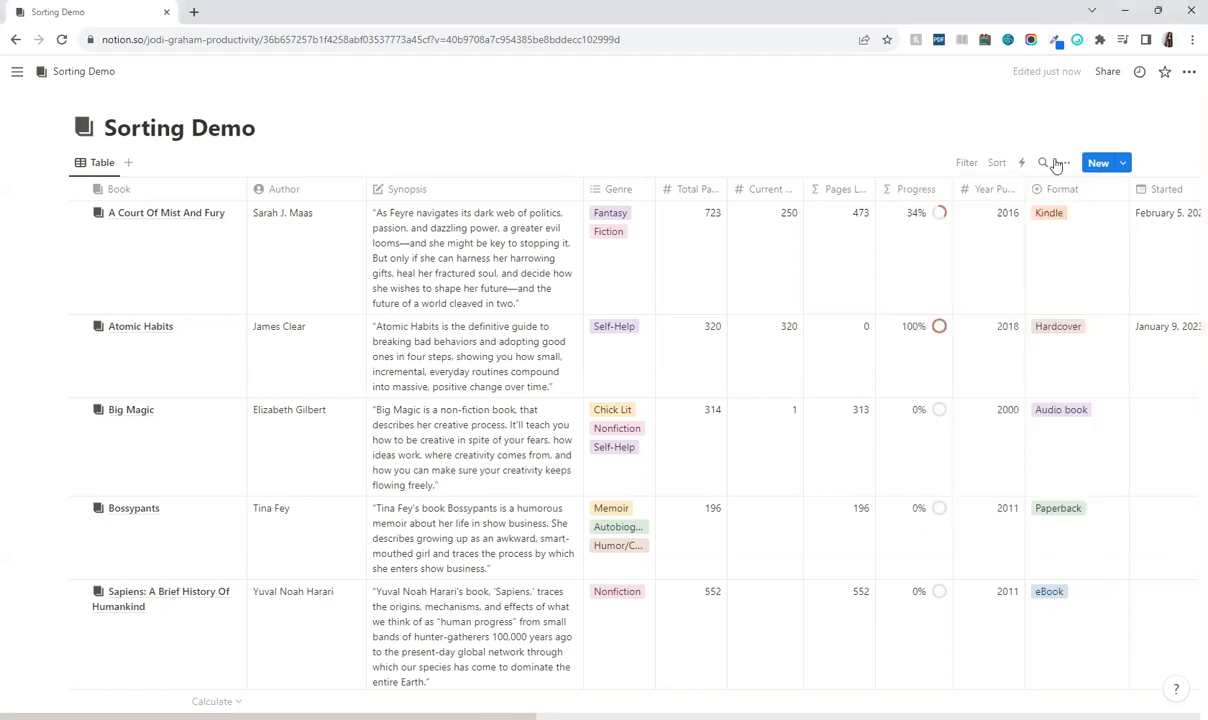
pyautogui.click(1064, 163)
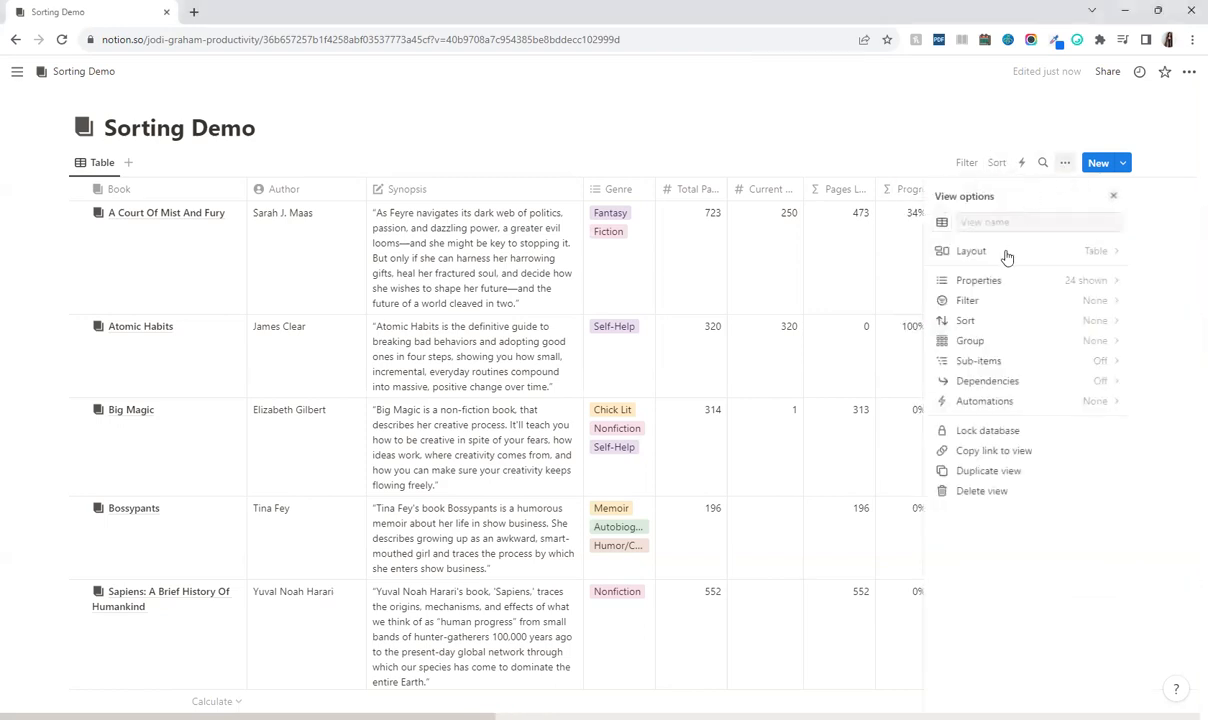
pyautogui.click(998, 172)
pyautogui.click(790, 152)
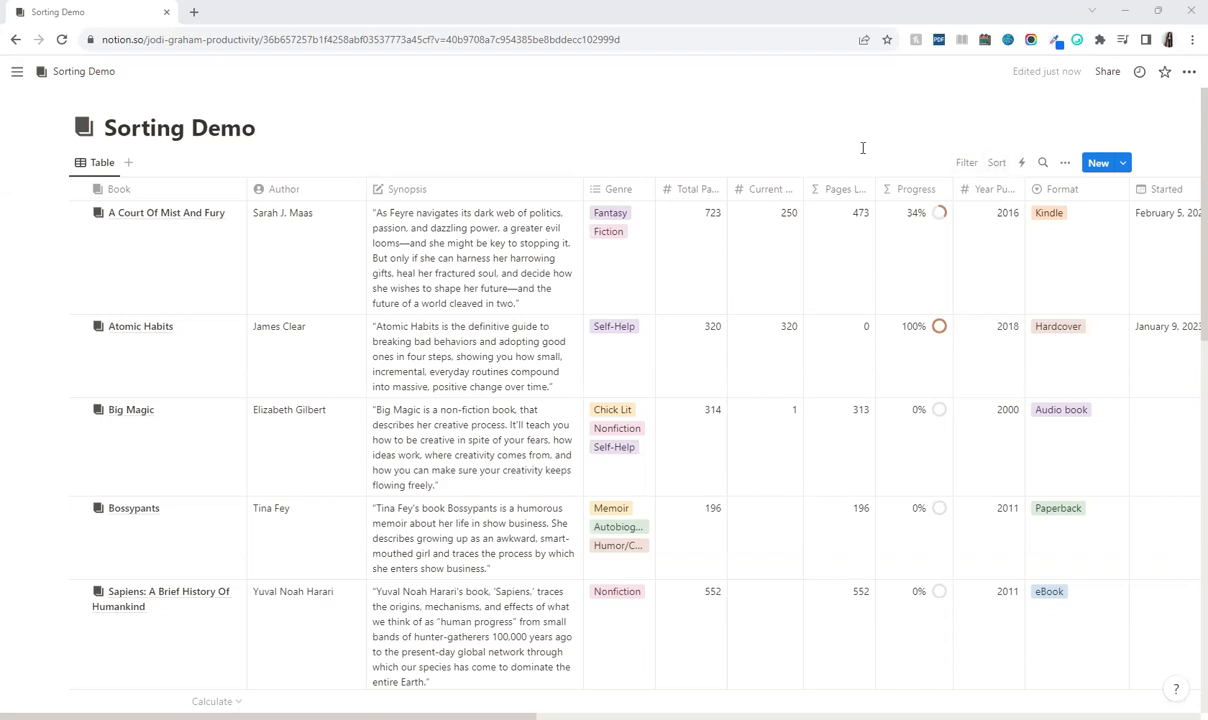
pyautogui.click(743, 197)
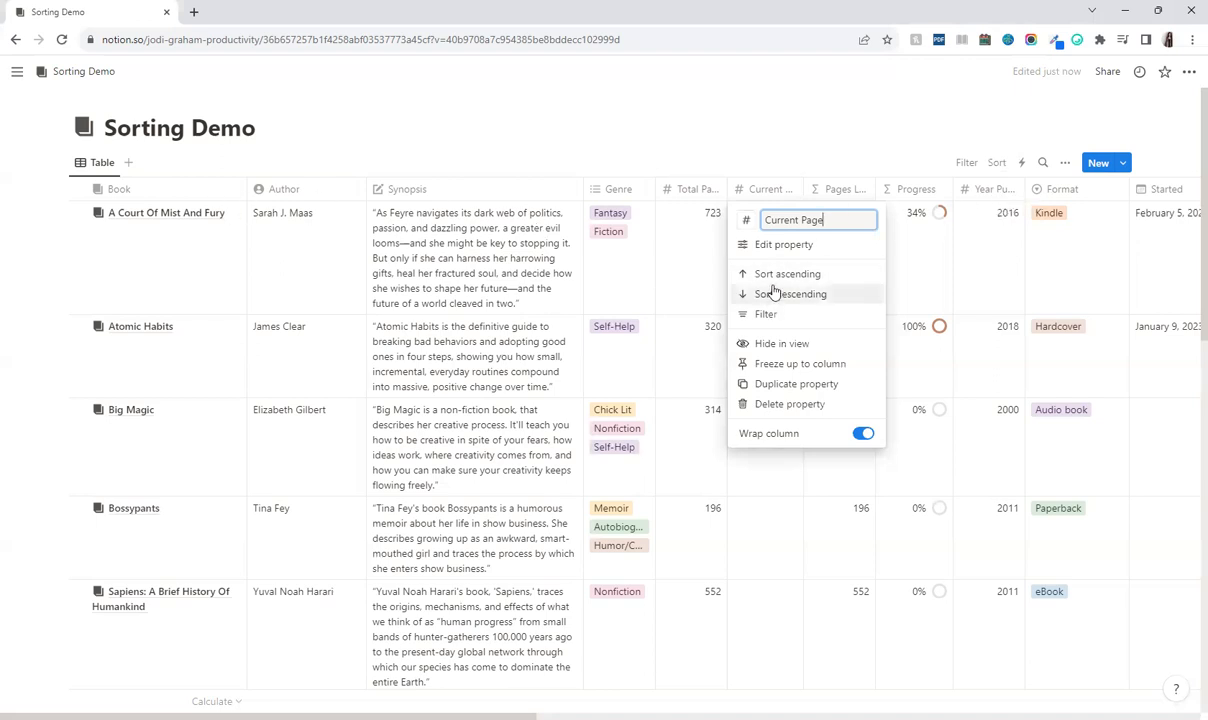
pyautogui.click(830, 140)
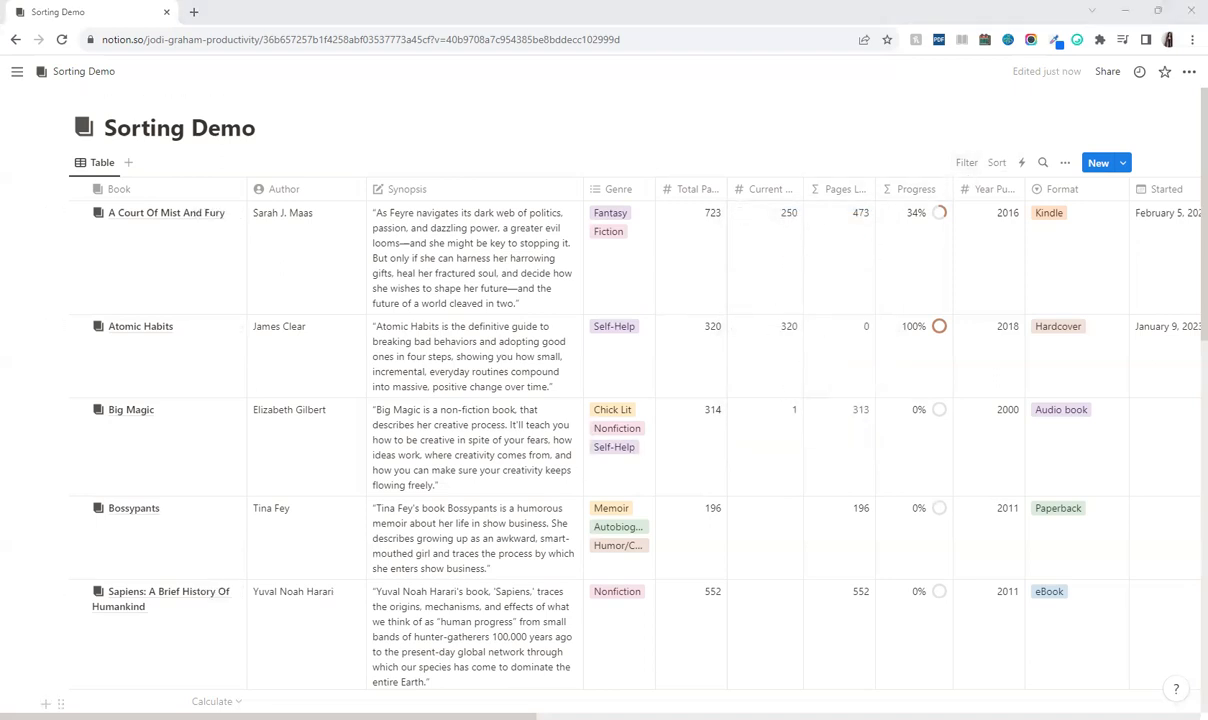
# Sort the book table by Author in ascending order, and remove that sort again.
pyautogui.click(990, 170)
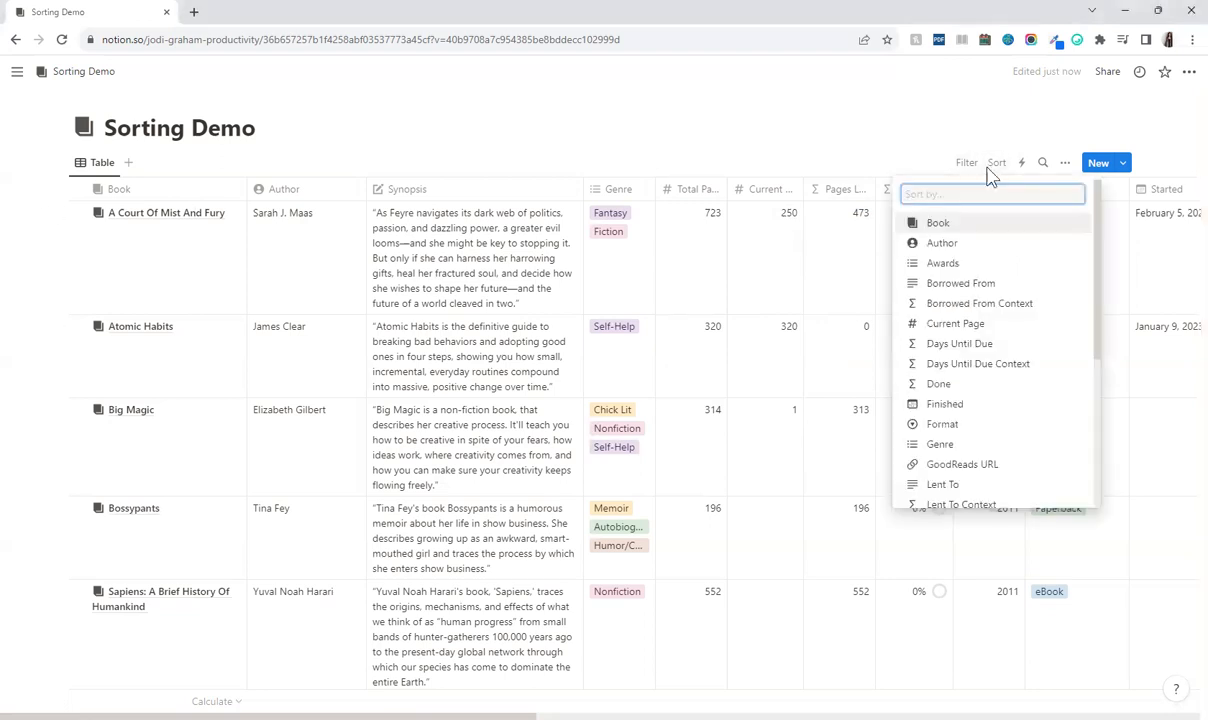
pyautogui.click(969, 245)
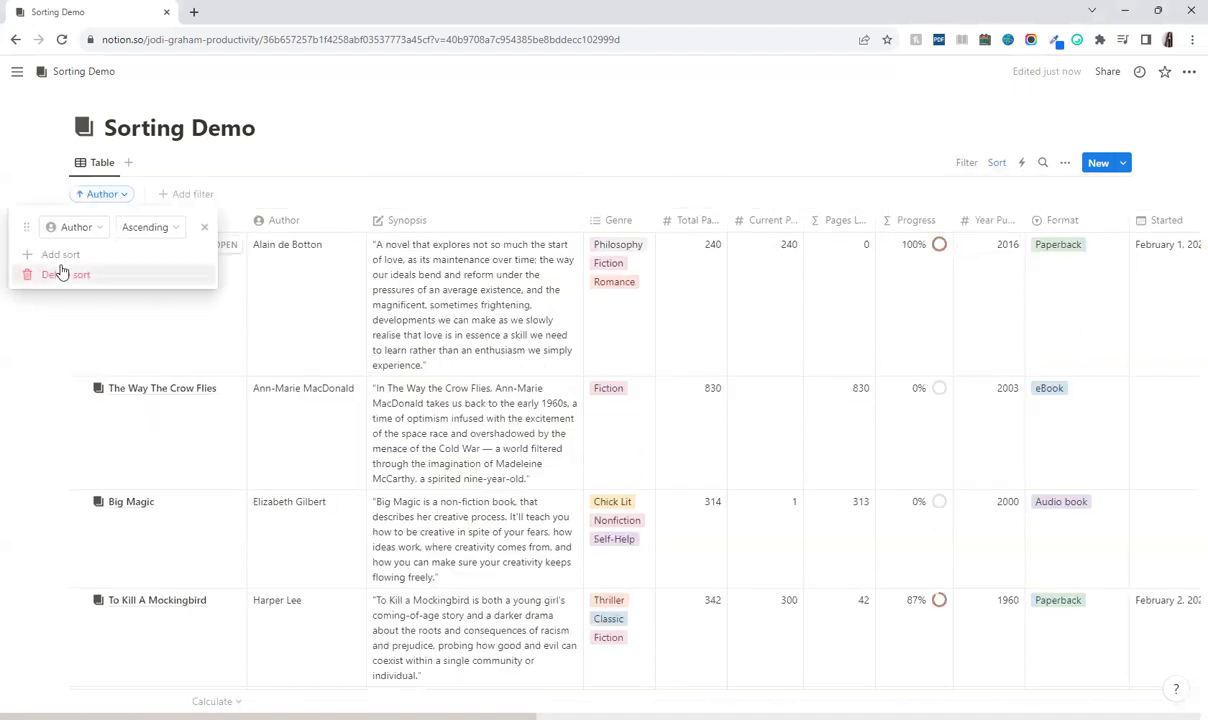
pyautogui.click(163, 230)
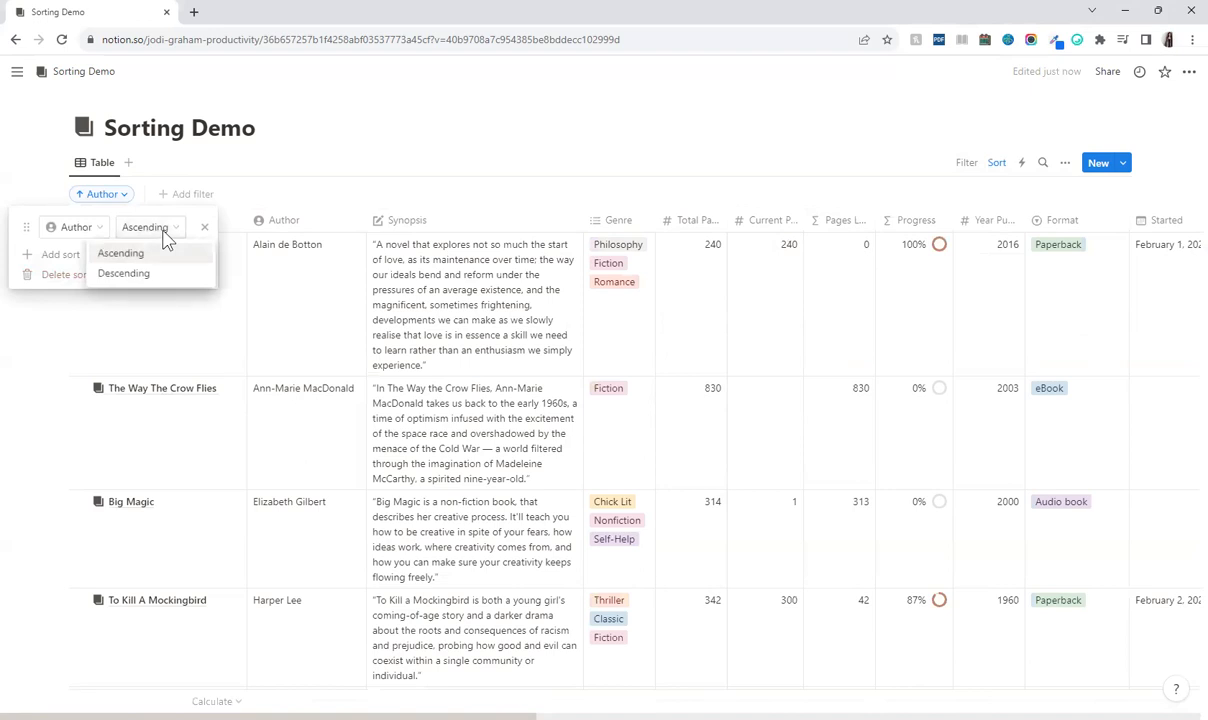
pyautogui.click(165, 233)
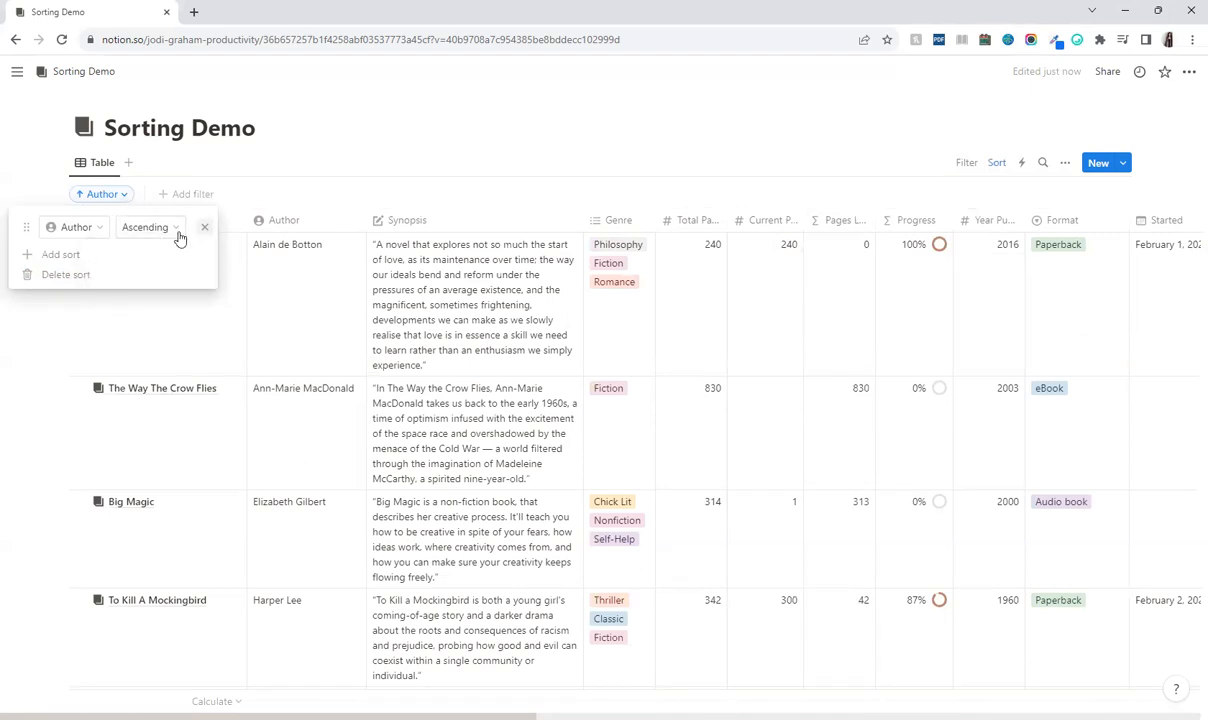
pyautogui.click(56, 275)
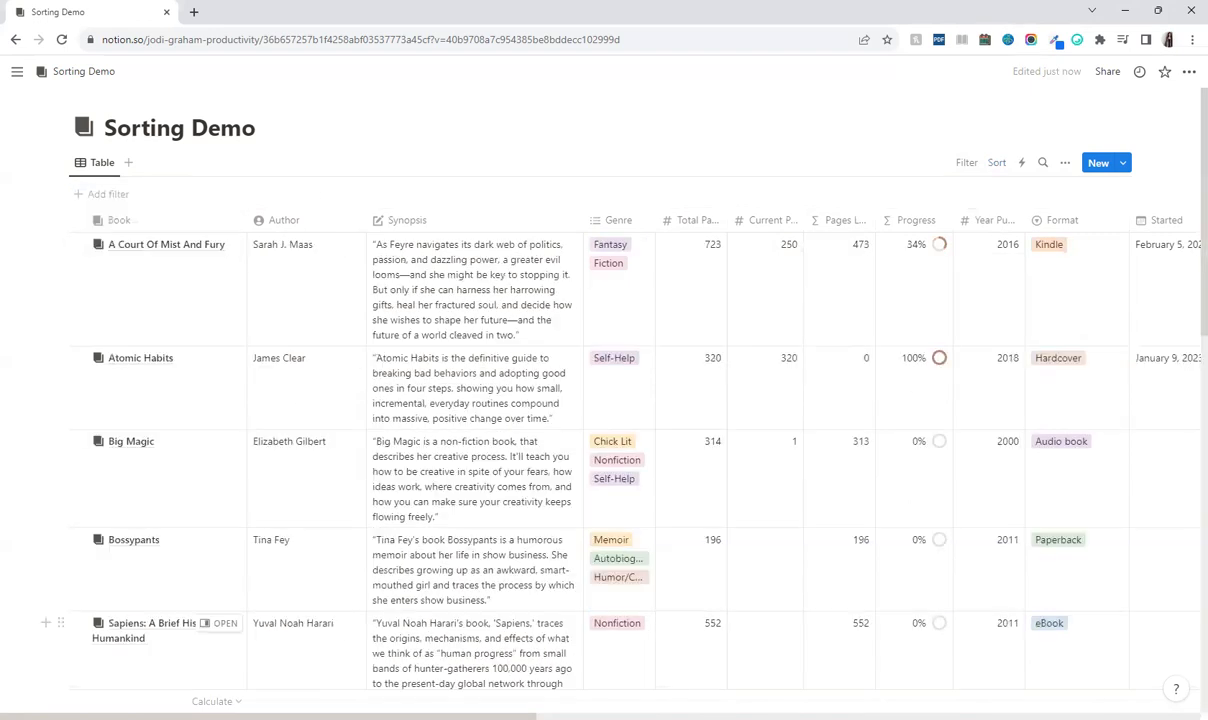
pyautogui.click(964, 165)
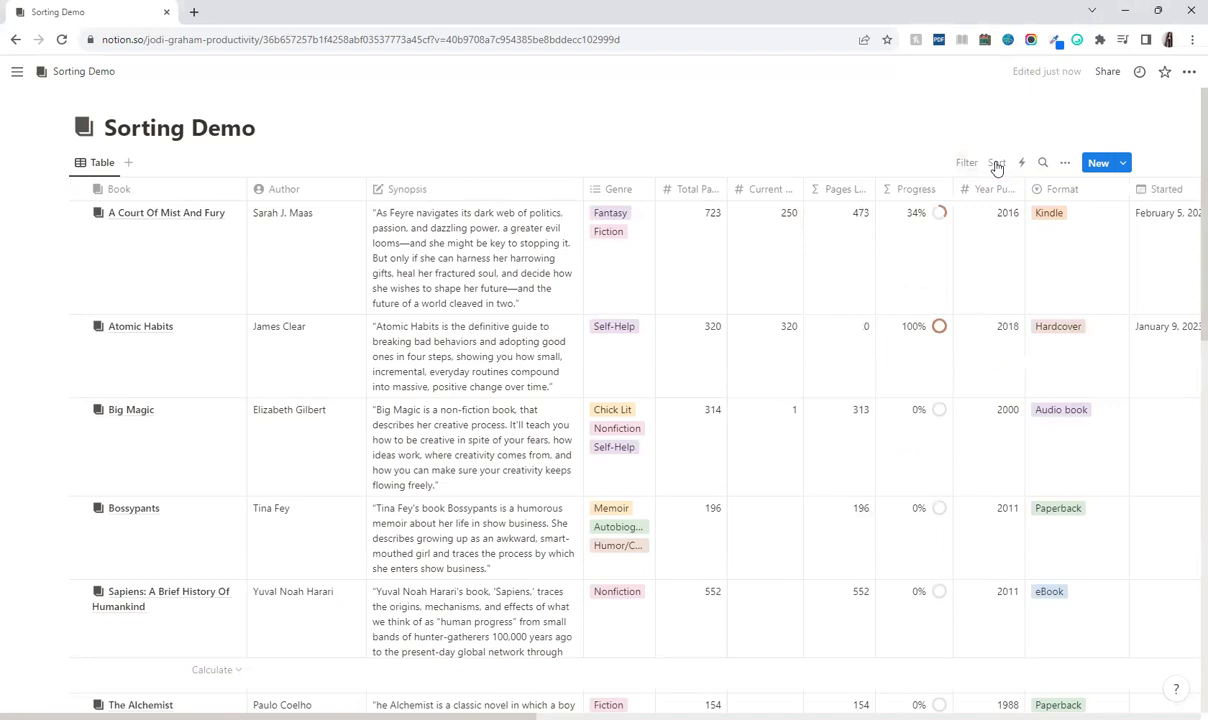
# Sort the book table by Total Pages ascending, check the direction choices, and delete the sort.
pyautogui.click(997, 165)
pyautogui.scroll(-2, 990, 300)
pyautogui.scroll(-5, 997, 310)
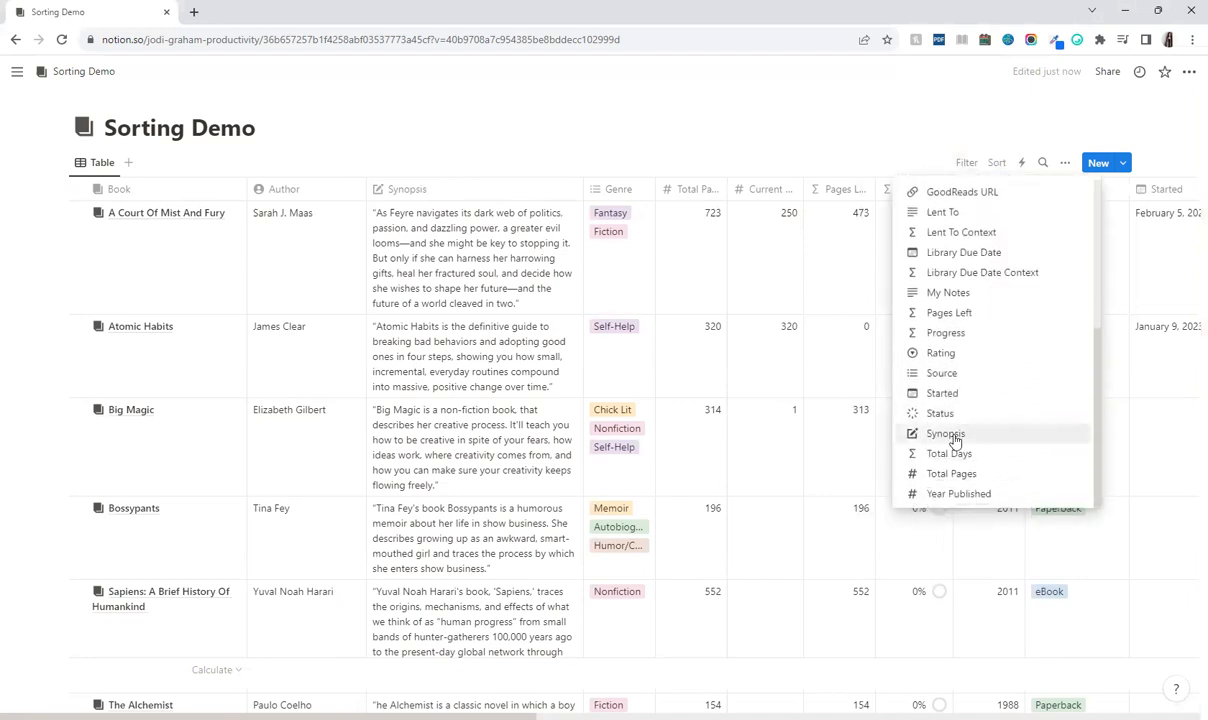
pyautogui.click(958, 474)
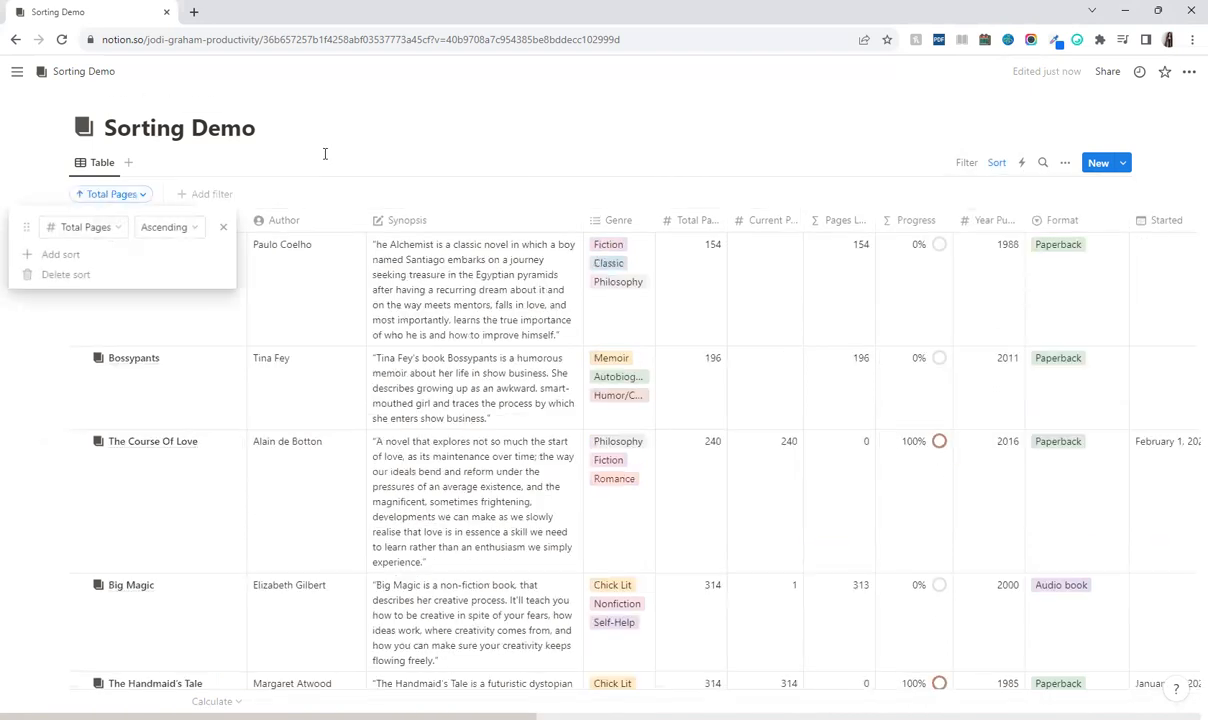
pyautogui.click(163, 229)
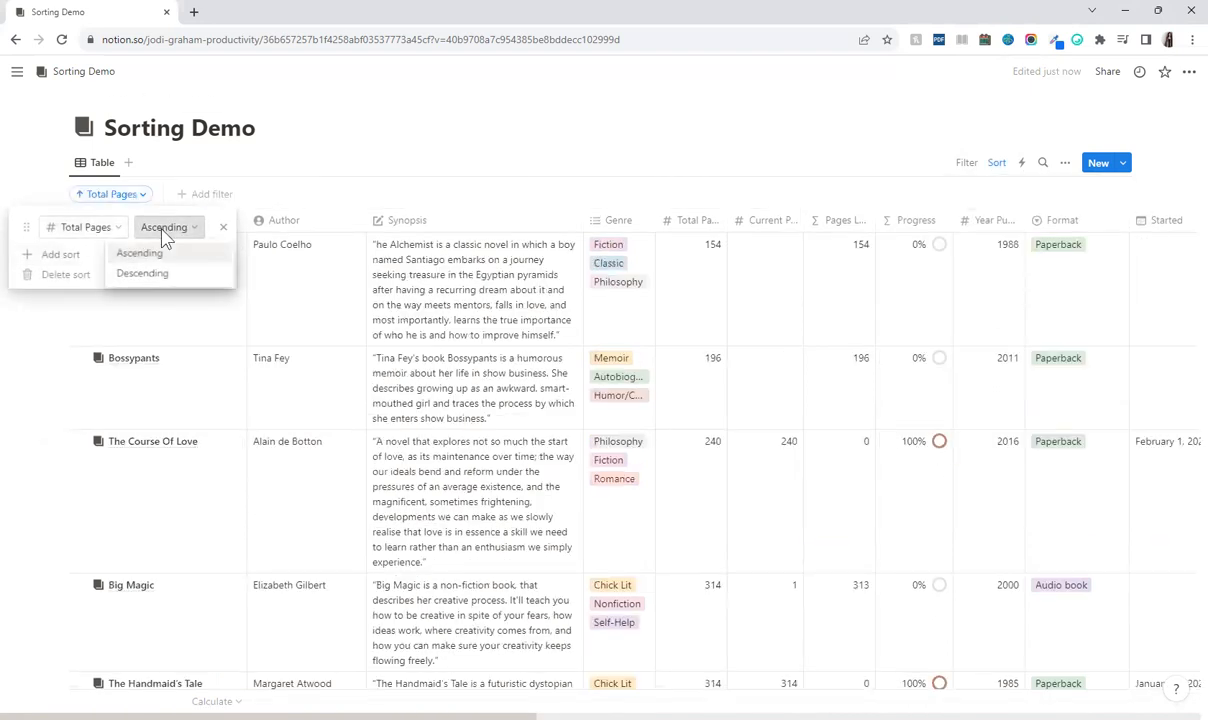
pyautogui.click(117, 229)
pyautogui.click(117, 229)
pyautogui.click(160, 234)
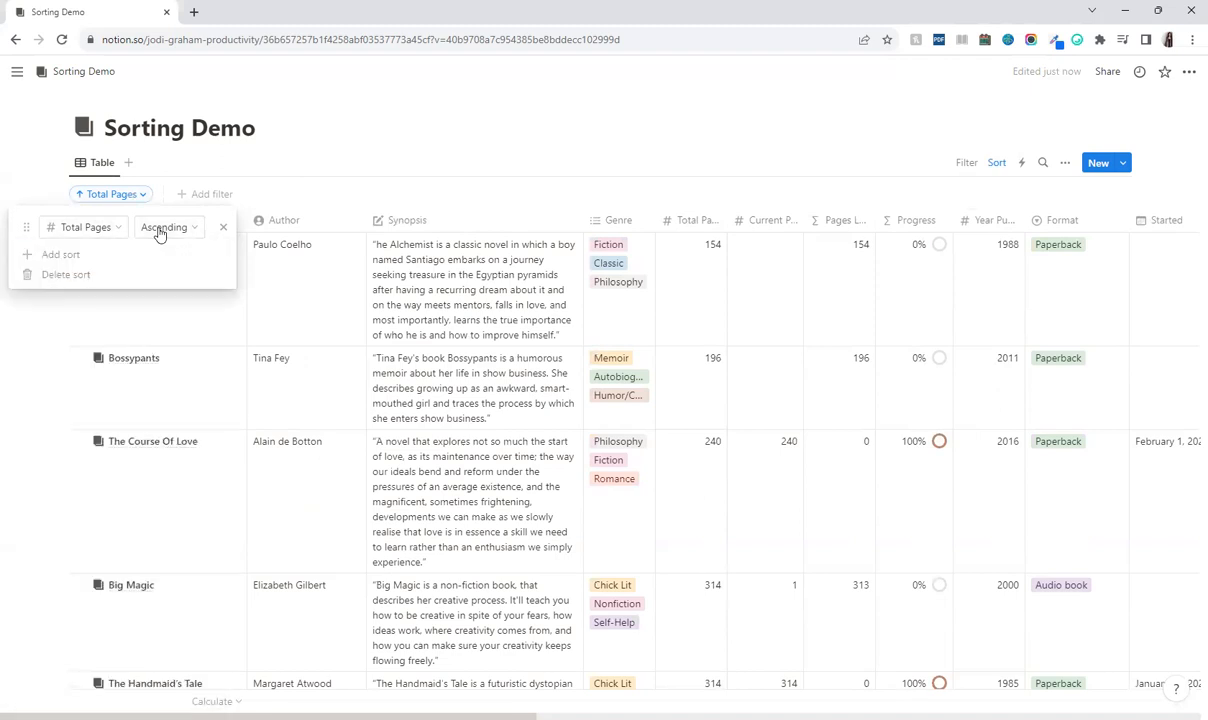
pyautogui.click(67, 274)
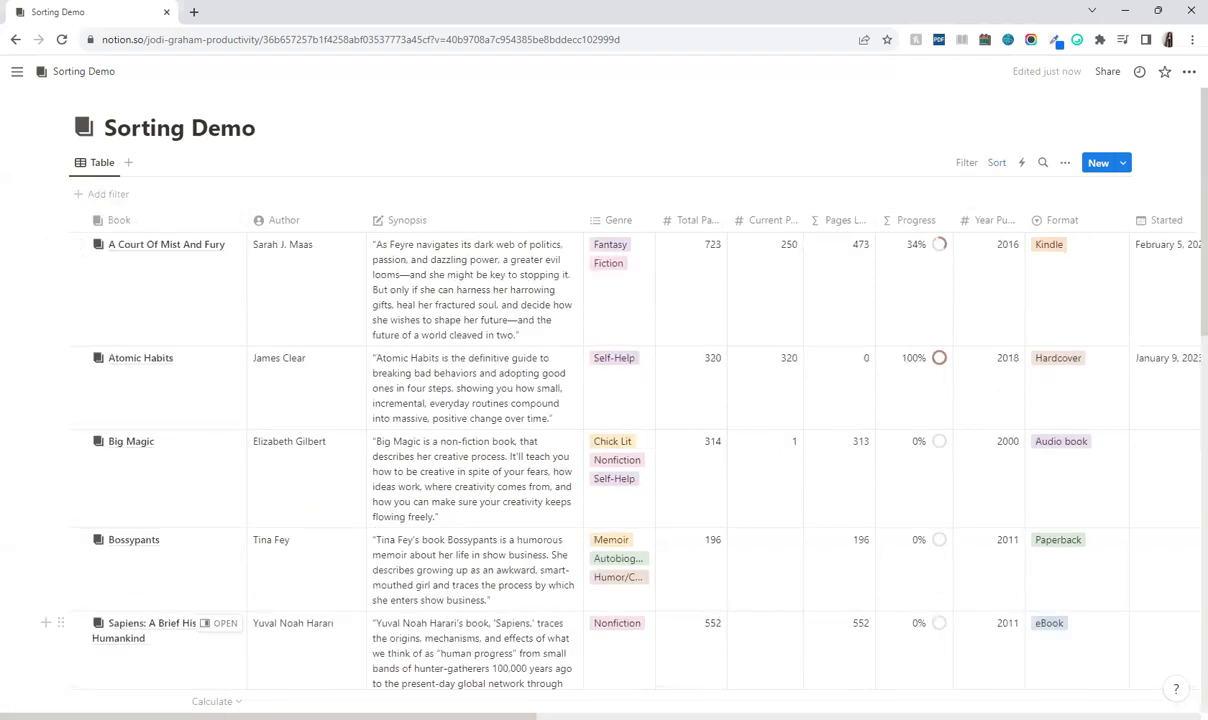
# Sort the book table by Genre and set the sort direction to Descending.
pyautogui.click(997, 165)
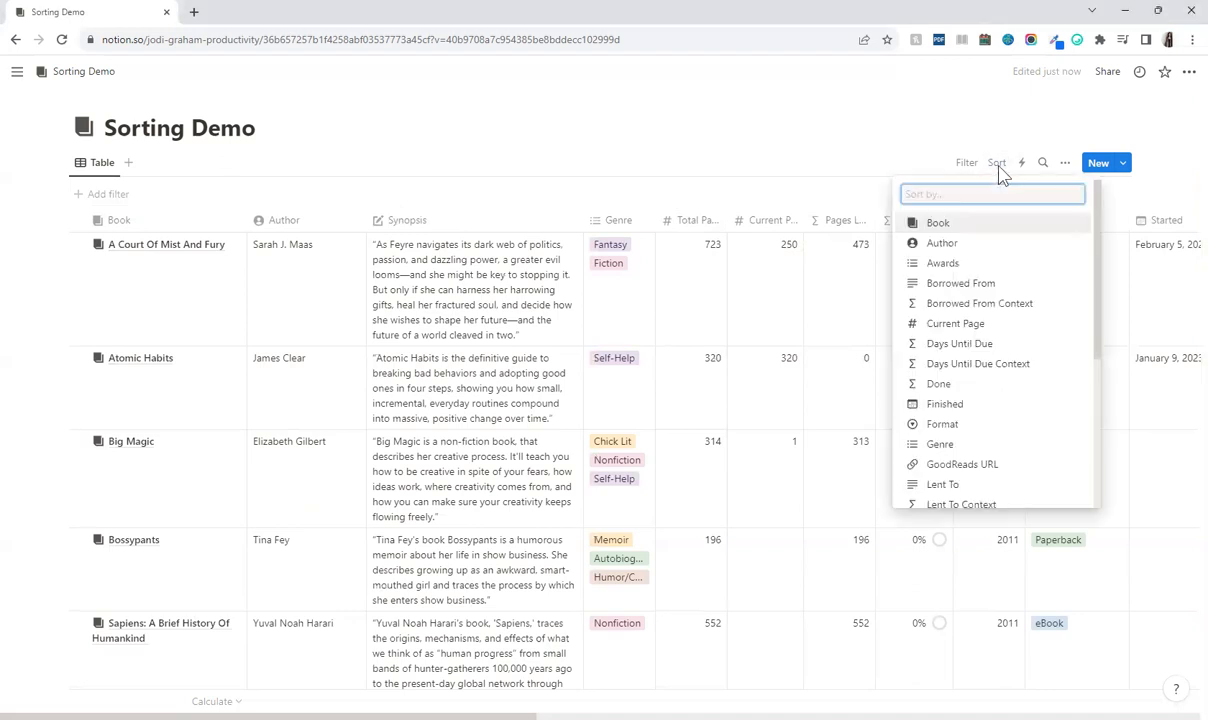
pyautogui.click(930, 447)
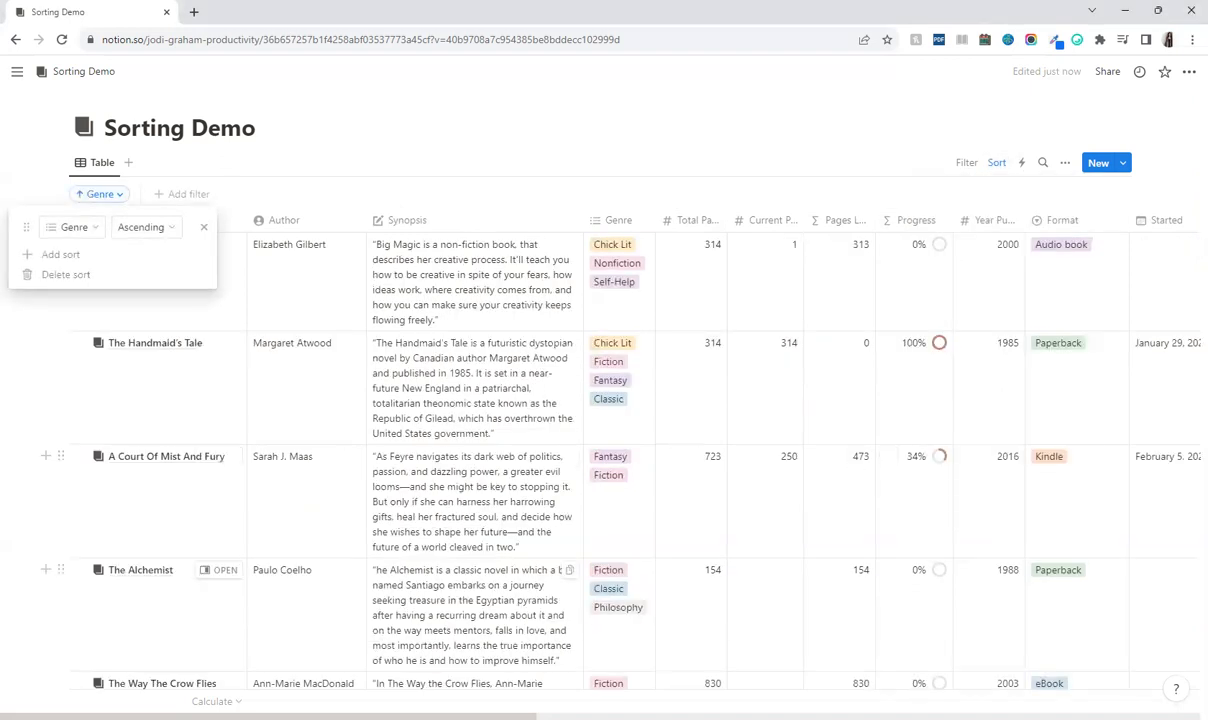
pyautogui.click(158, 227)
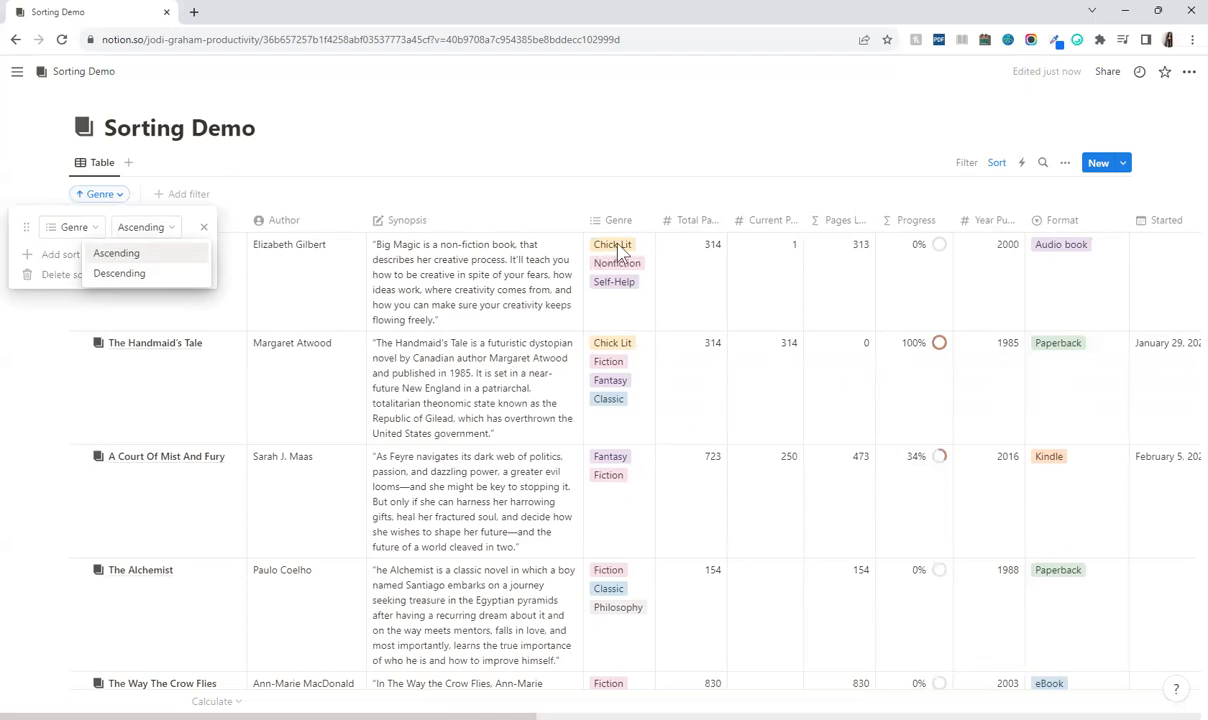
pyautogui.click(138, 274)
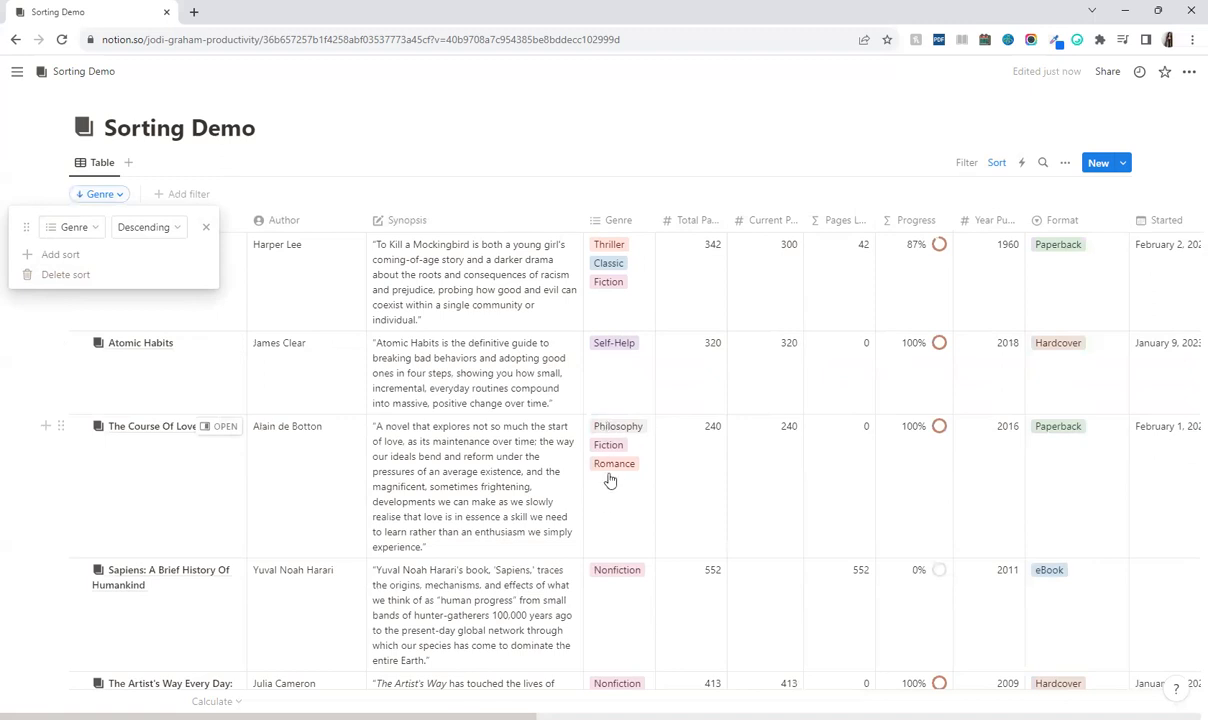
pyautogui.click(673, 176)
# Review the genre order through to the last book, and delete the Genre sort.
pyautogui.scroll(-15, 628, 337)
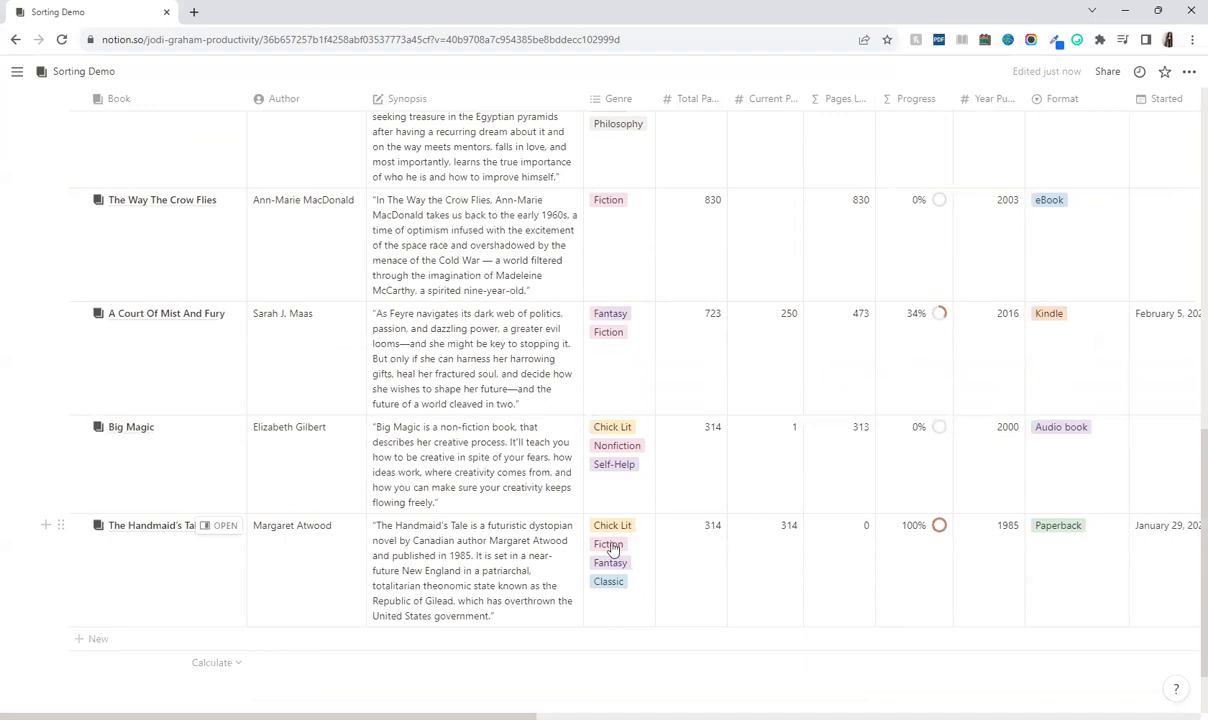
pyautogui.scroll(5, 659, 360)
pyautogui.scroll(5, 659, 360)
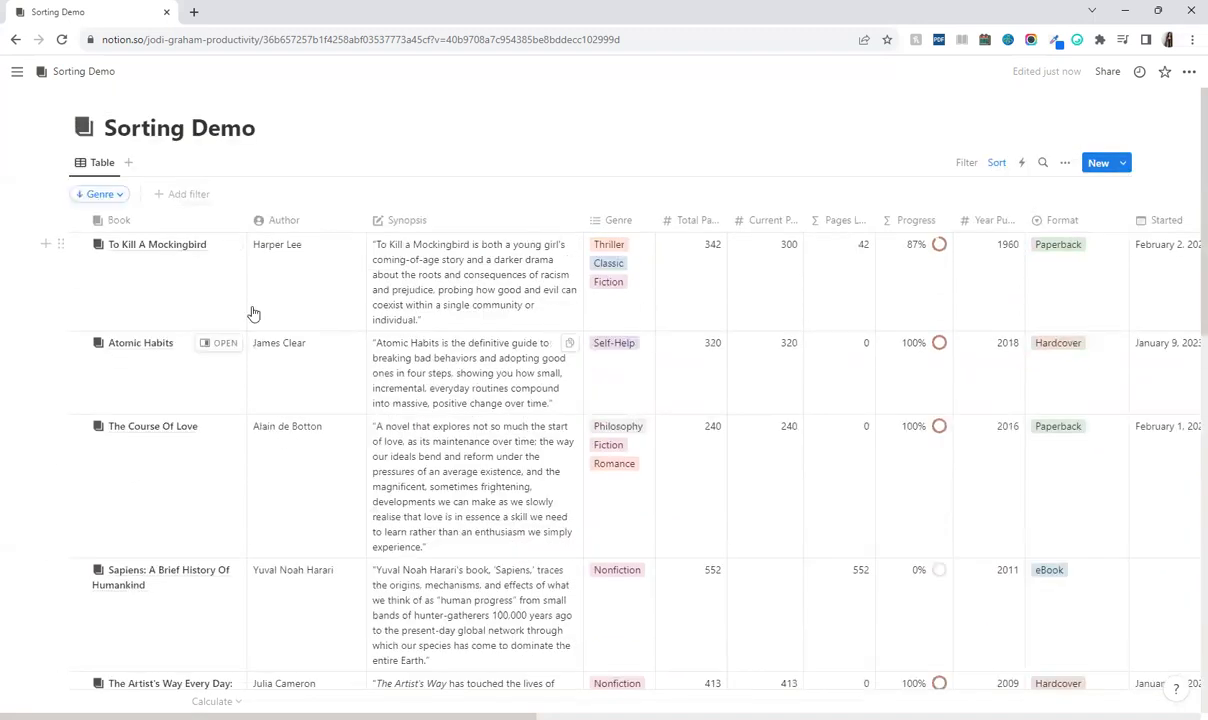
pyautogui.click(120, 195)
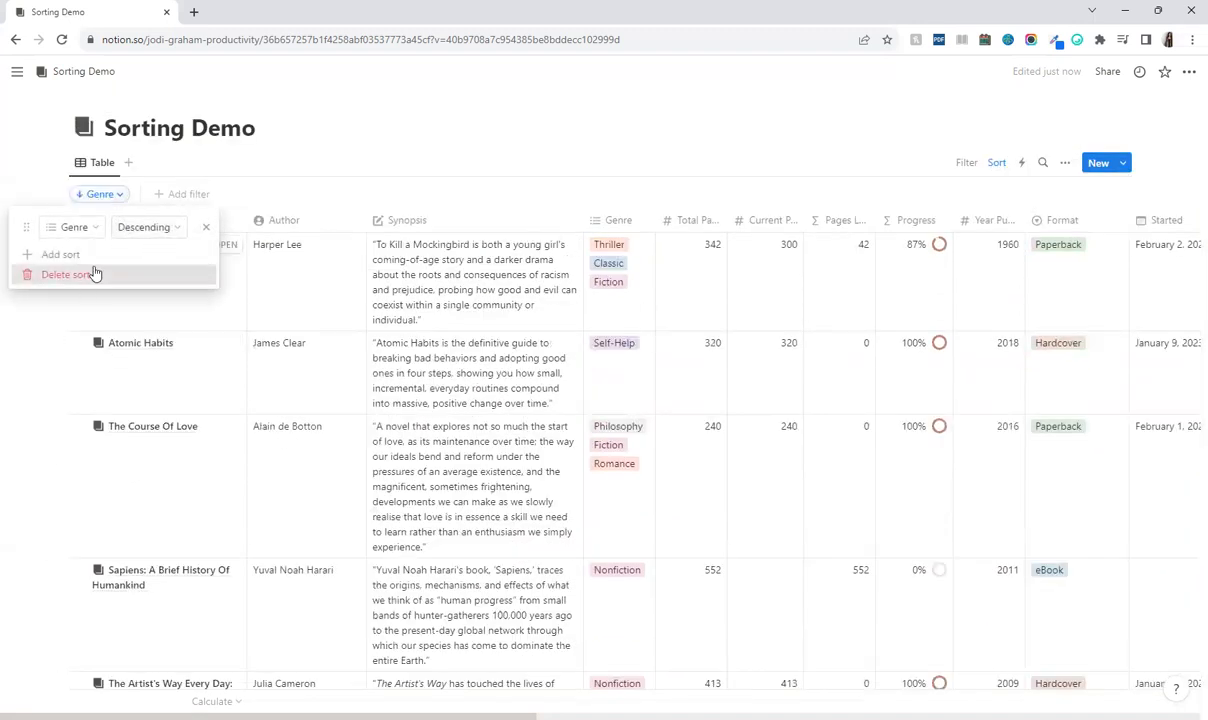
pyautogui.click(83, 275)
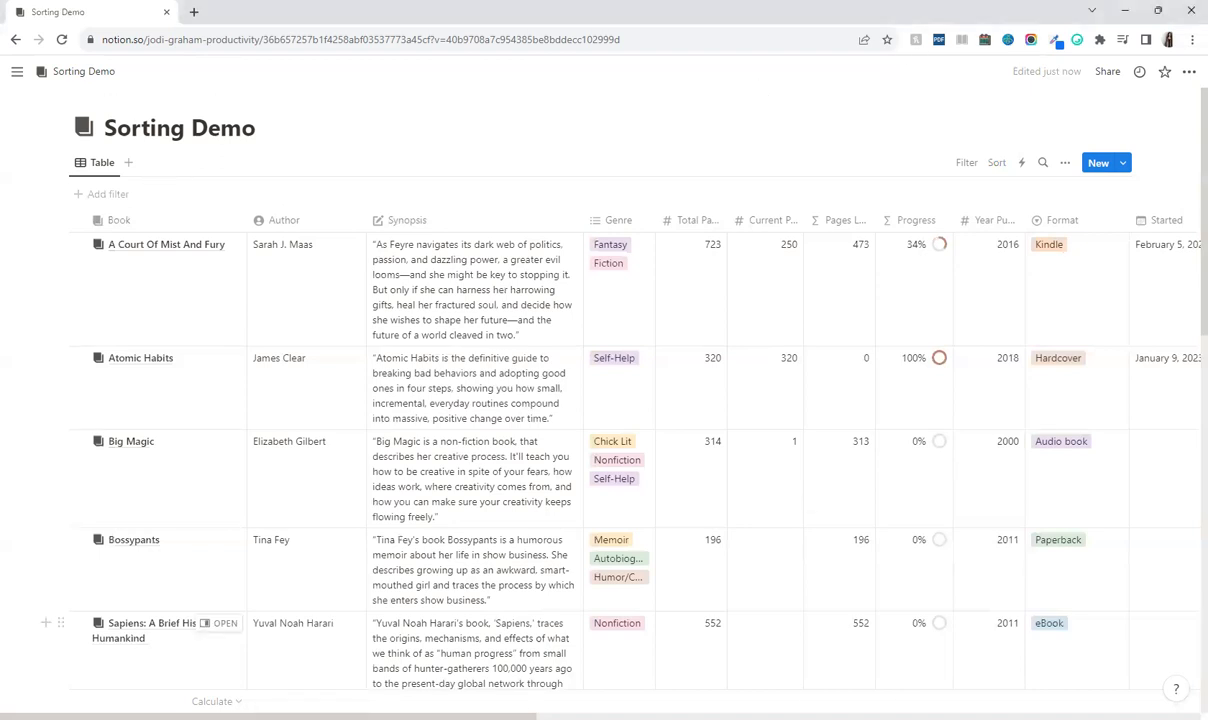
# Add a sort on Total Pages in ascending order to the book table.
pyautogui.click(996, 163)
pyautogui.scroll(-3, 948, 382)
pyautogui.scroll(-1, 948, 382)
pyautogui.click(962, 473)
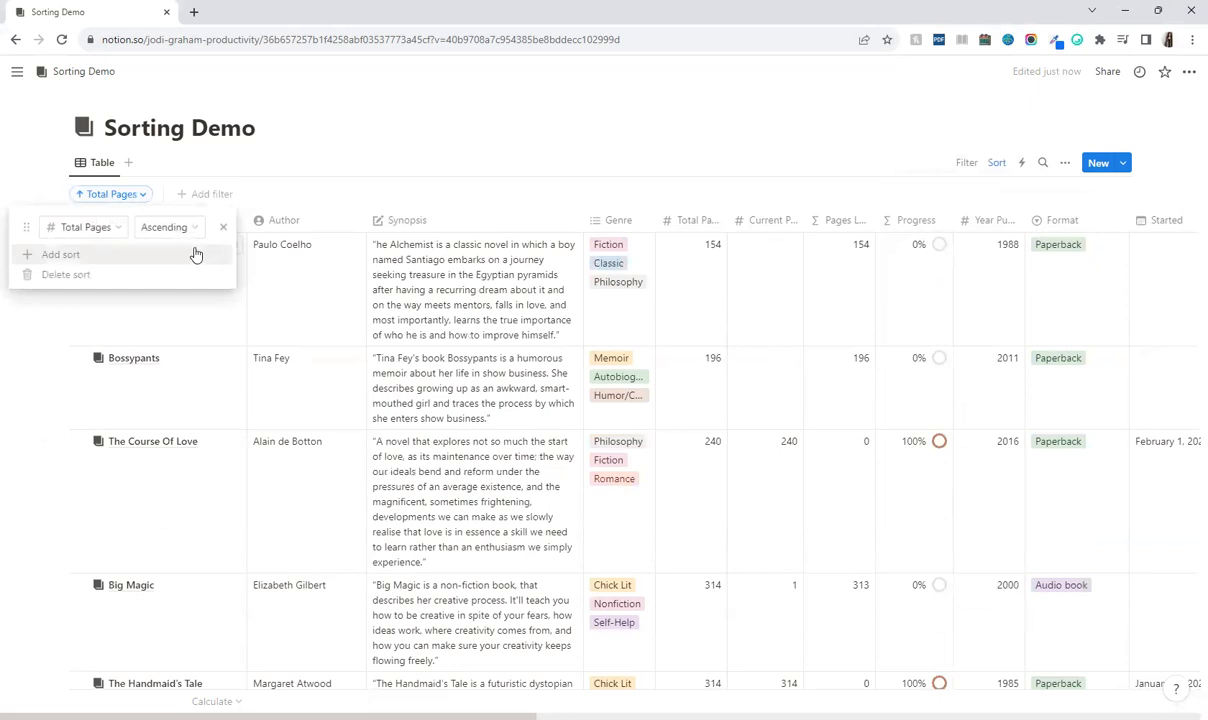
# Add a second sort on Current Page in ascending order beneath the Total Pages sort.
pyautogui.click(64, 256)
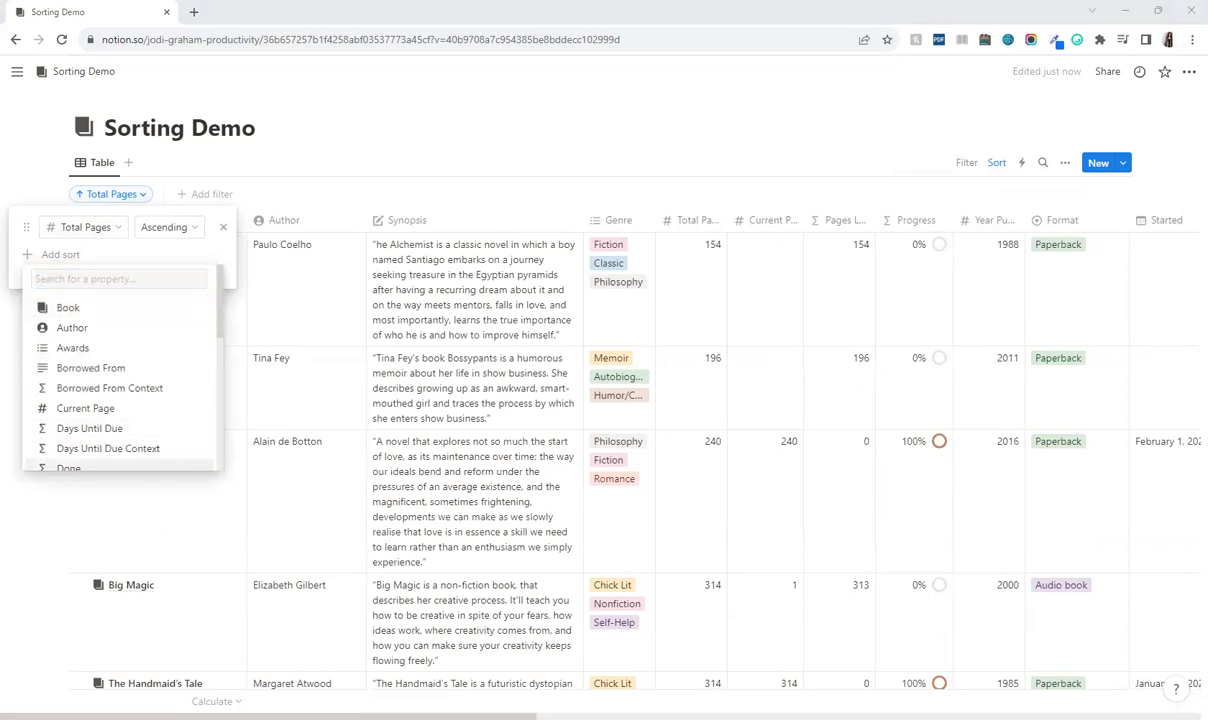
pyautogui.scroll(-5, 96, 402)
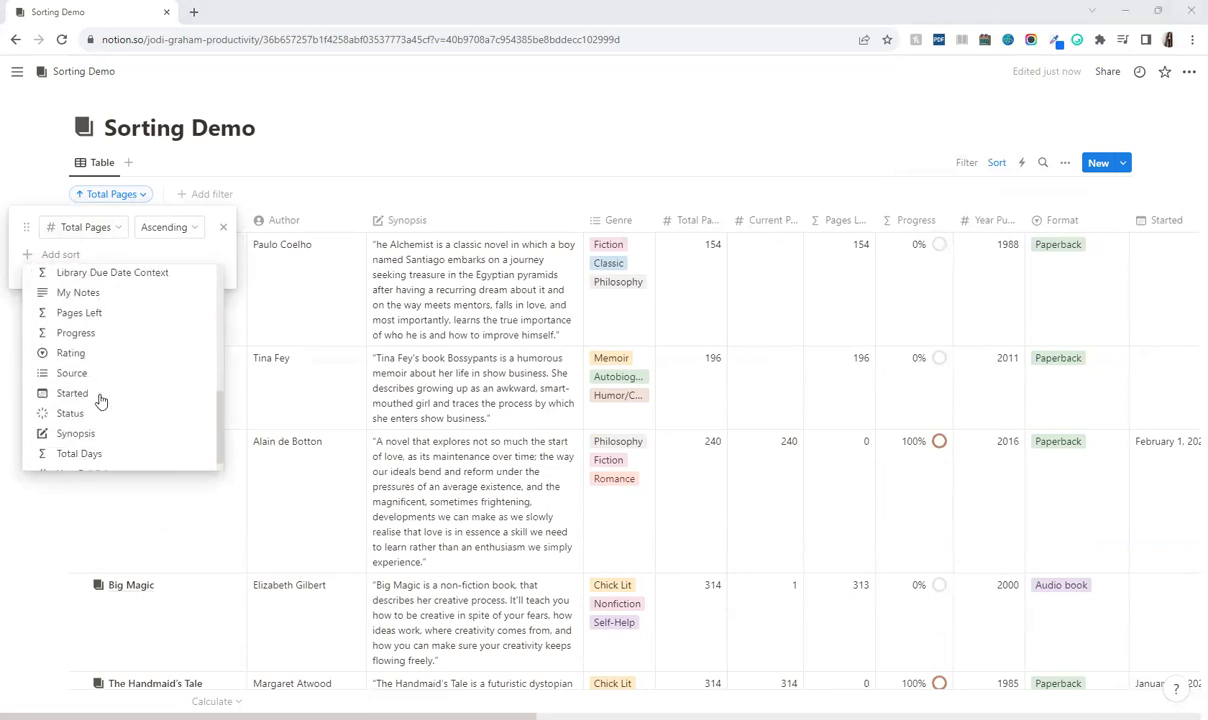
pyautogui.scroll(5, 100, 400)
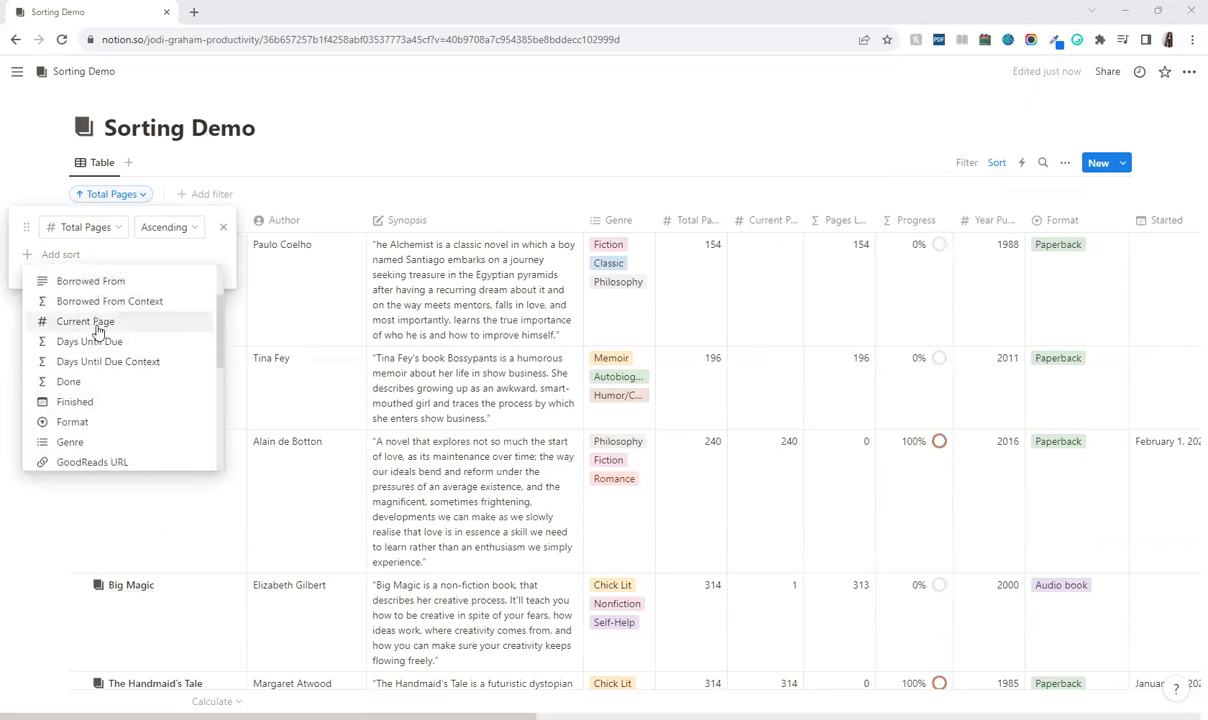
pyautogui.click(85, 321)
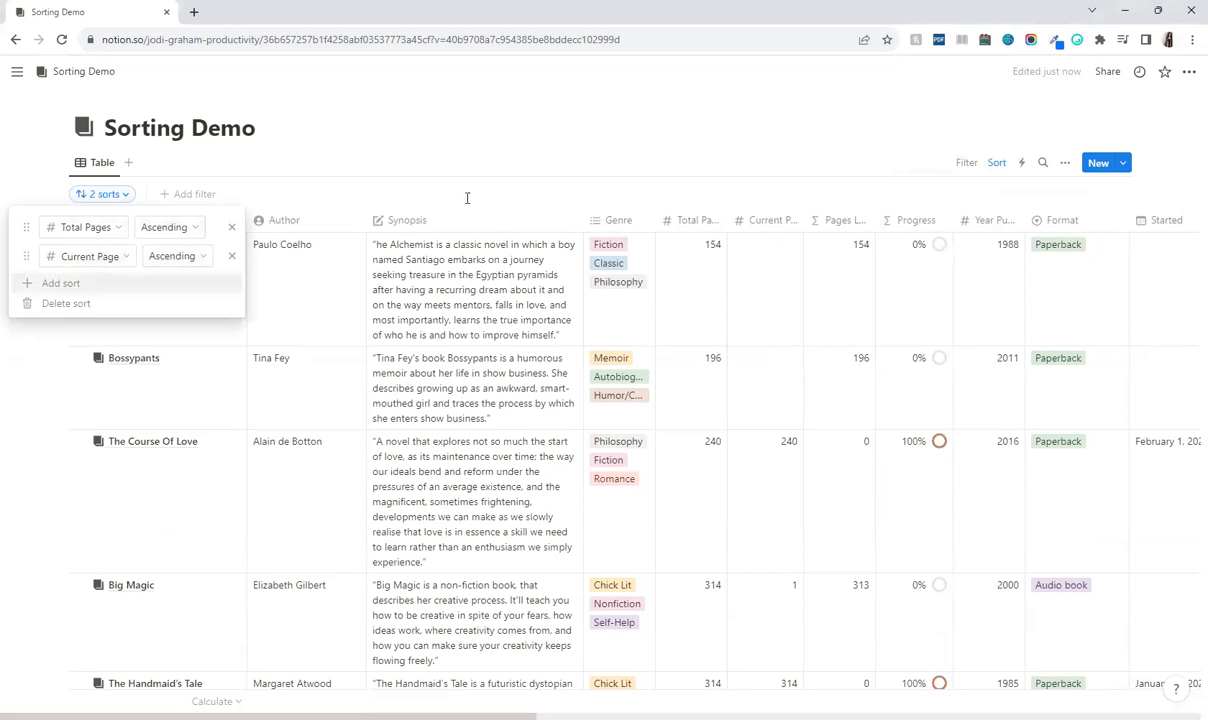
pyautogui.click(487, 142)
# Examine how the two sorts order the books, comparing Total Pages and Current Page for Big Magic and The Handmaid's Tale.
pyautogui.scroll(-4, 765, 289)
pyautogui.scroll(2, 765, 289)
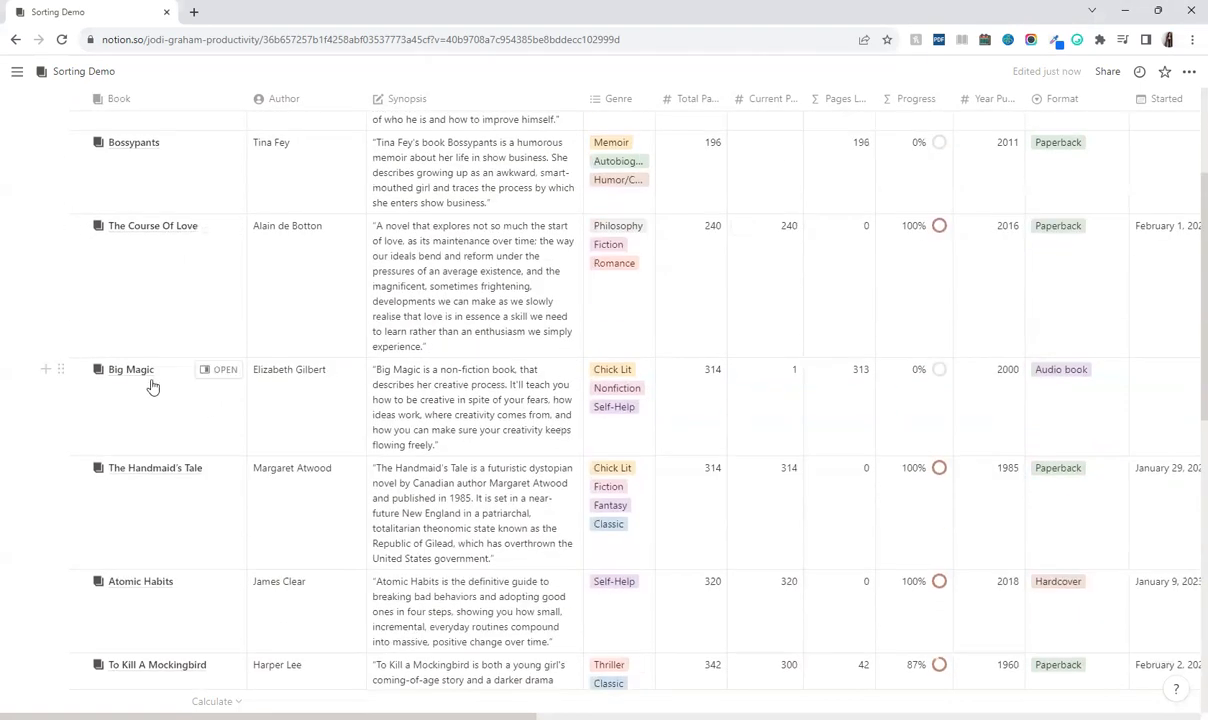
pyautogui.scroll(3, 700, 280)
pyautogui.scroll(-4, 687, 505)
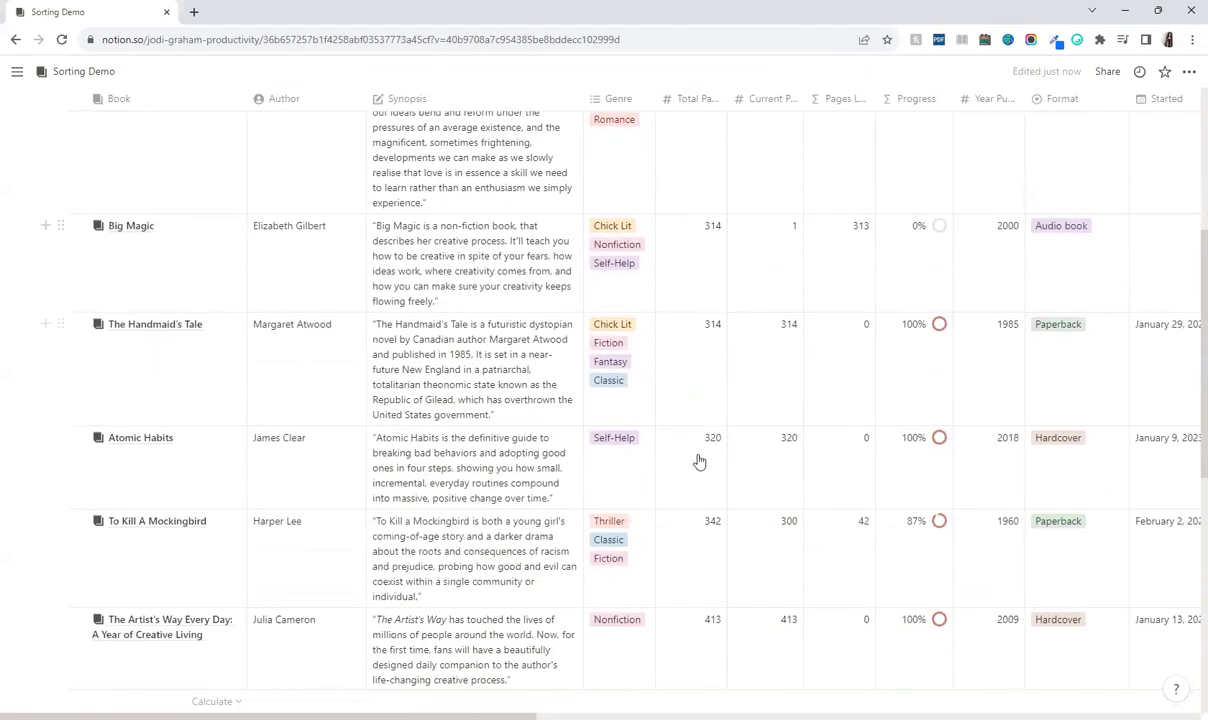
pyautogui.scroll(4, 700, 255)
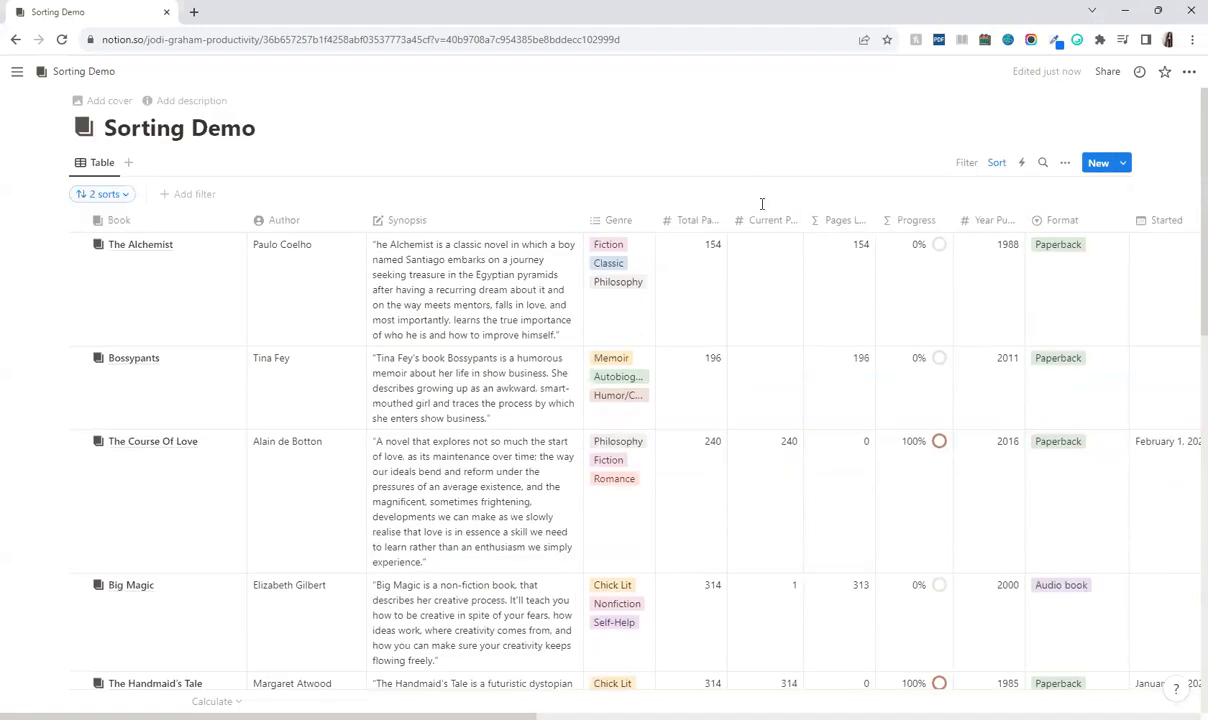
pyautogui.scroll(-1, 774, 276)
pyautogui.scroll(-2, 774, 276)
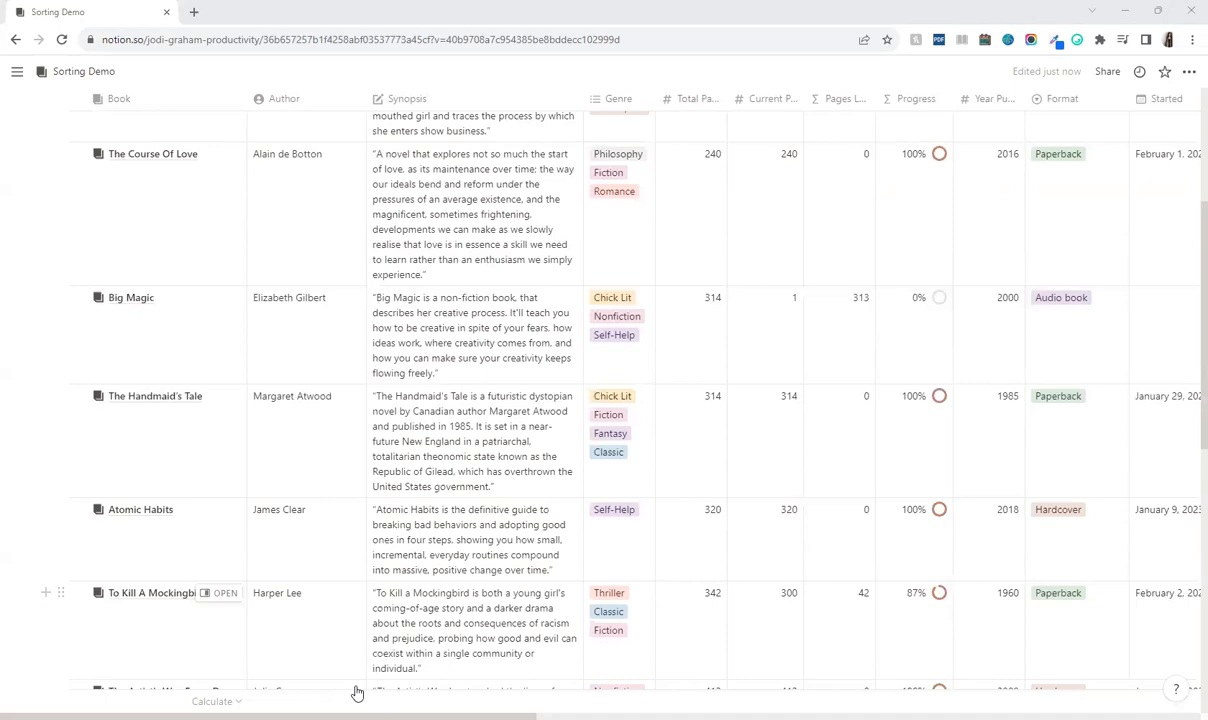
pyautogui.click(868, 10)
pyautogui.scroll(3, 736, 332)
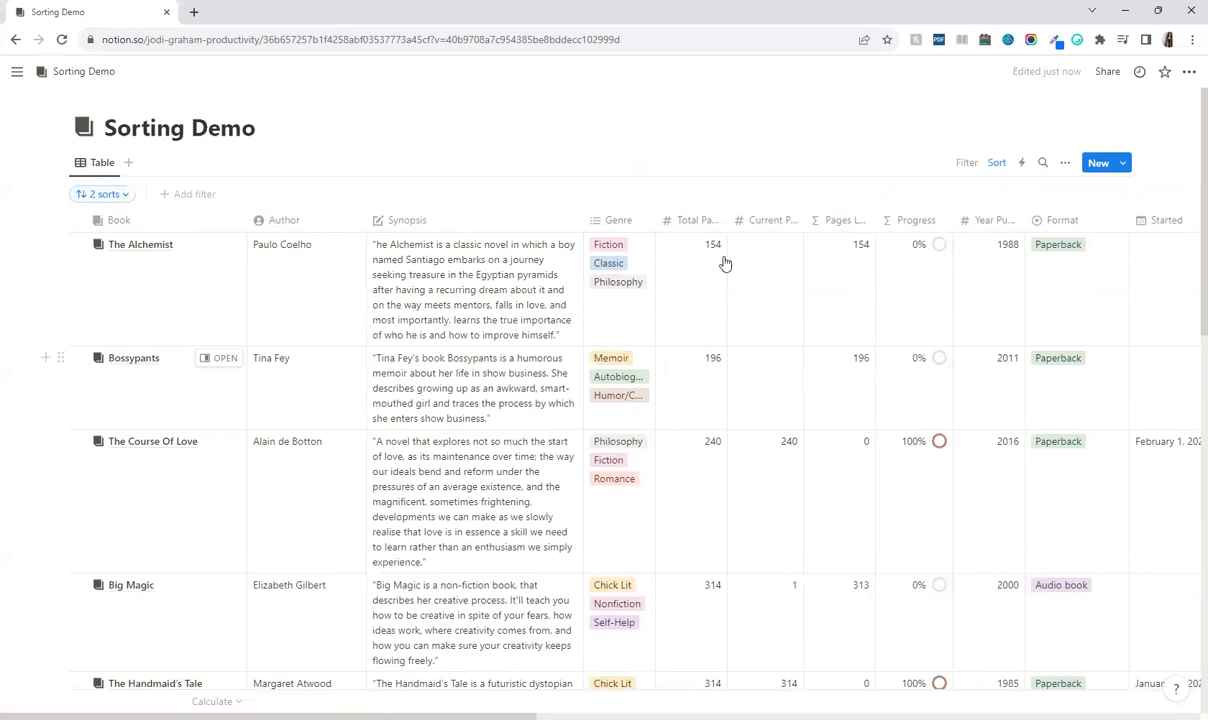
# Move the Current Page sort above the Total Pages sort so the books are ordered by Current Page first.
pyautogui.click(104, 198)
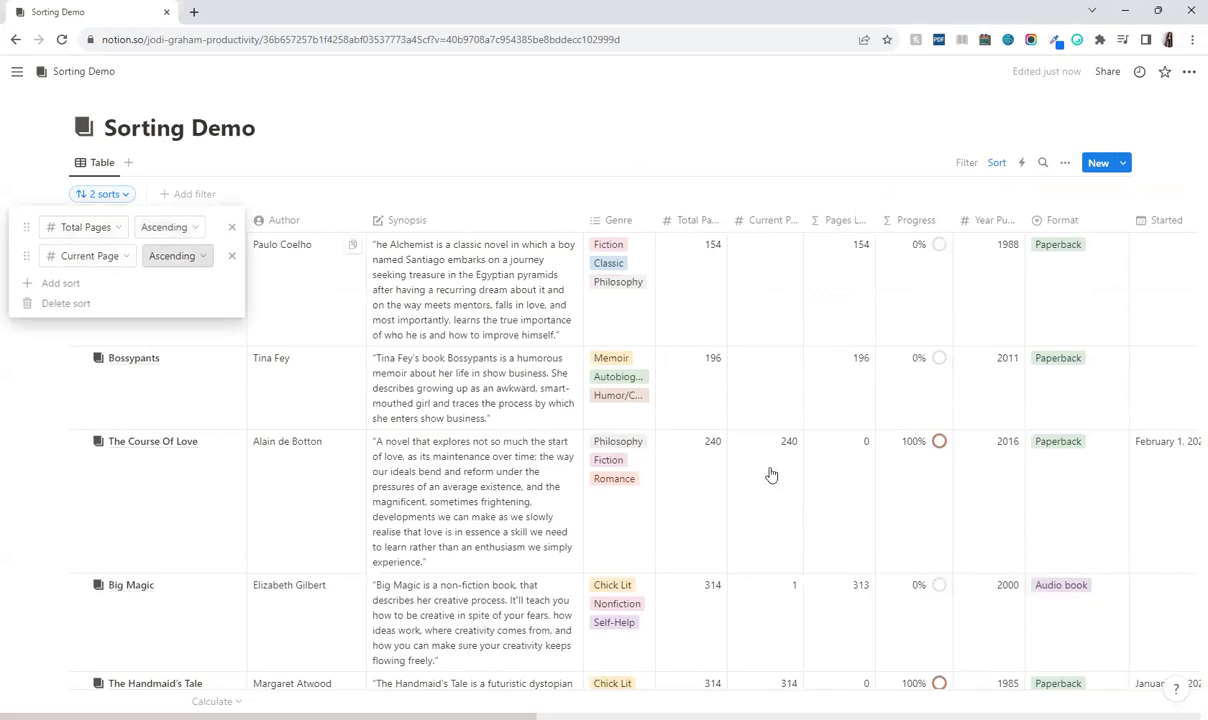
pyautogui.click(809, 189)
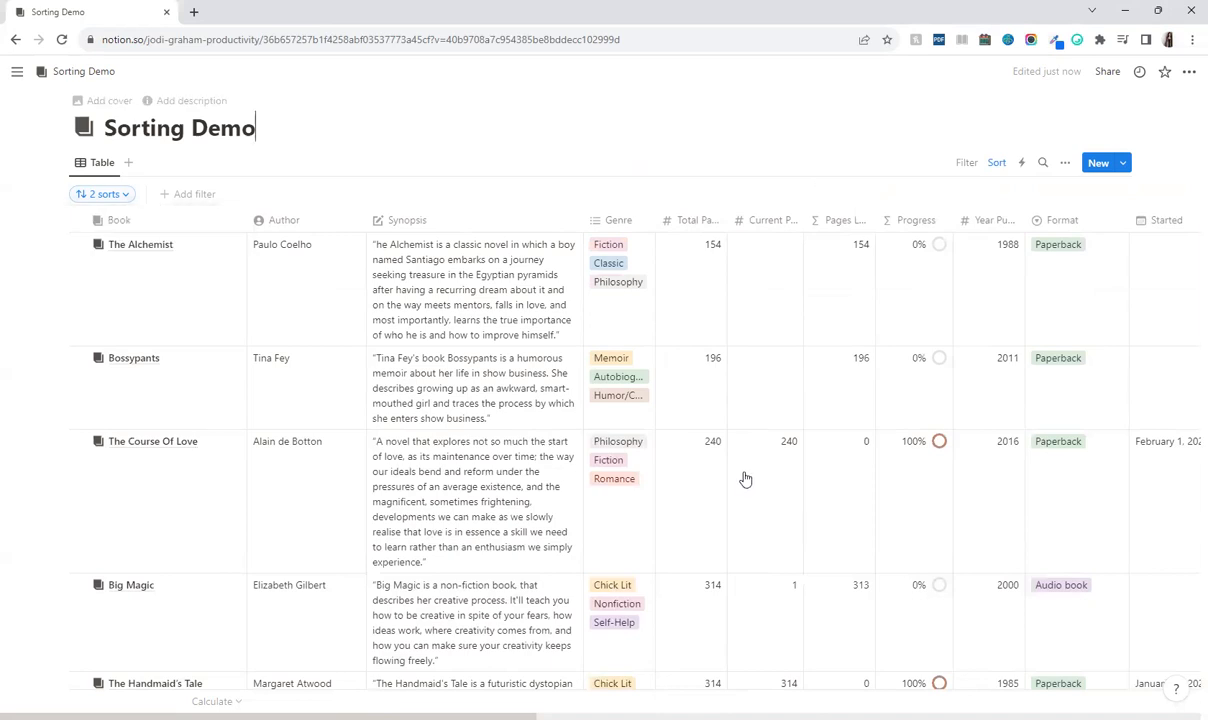
pyautogui.scroll(-1, 744, 480)
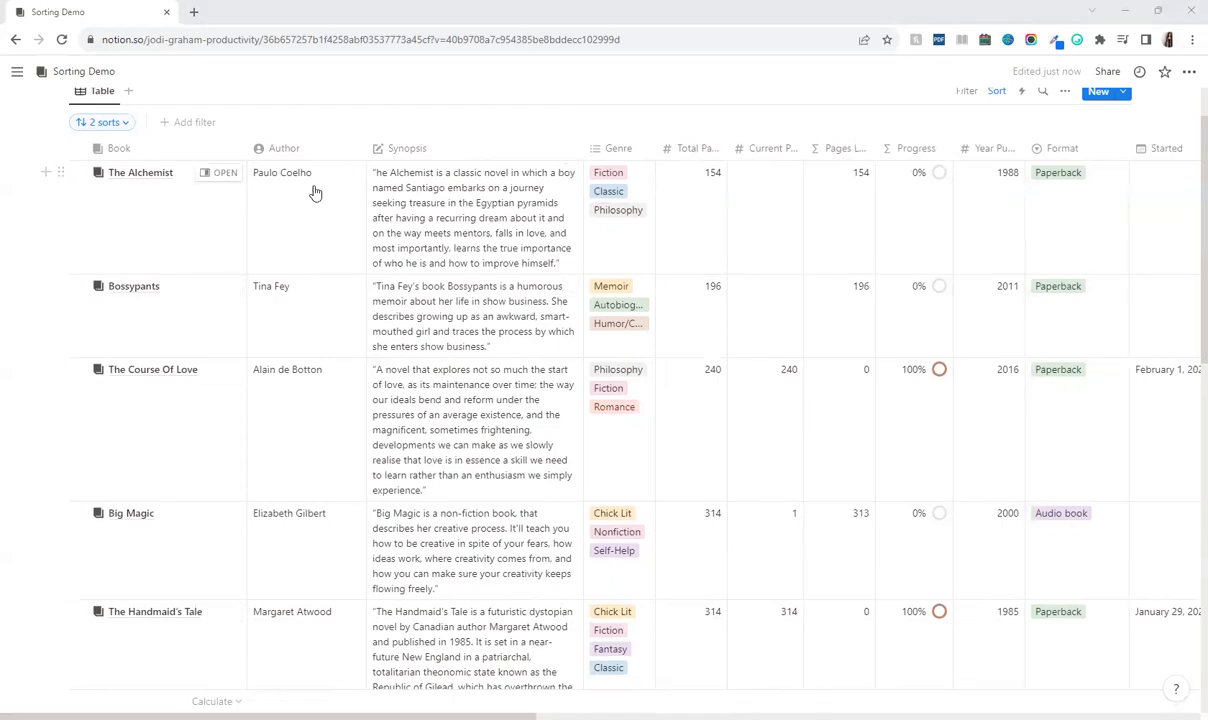
pyautogui.click(122, 130)
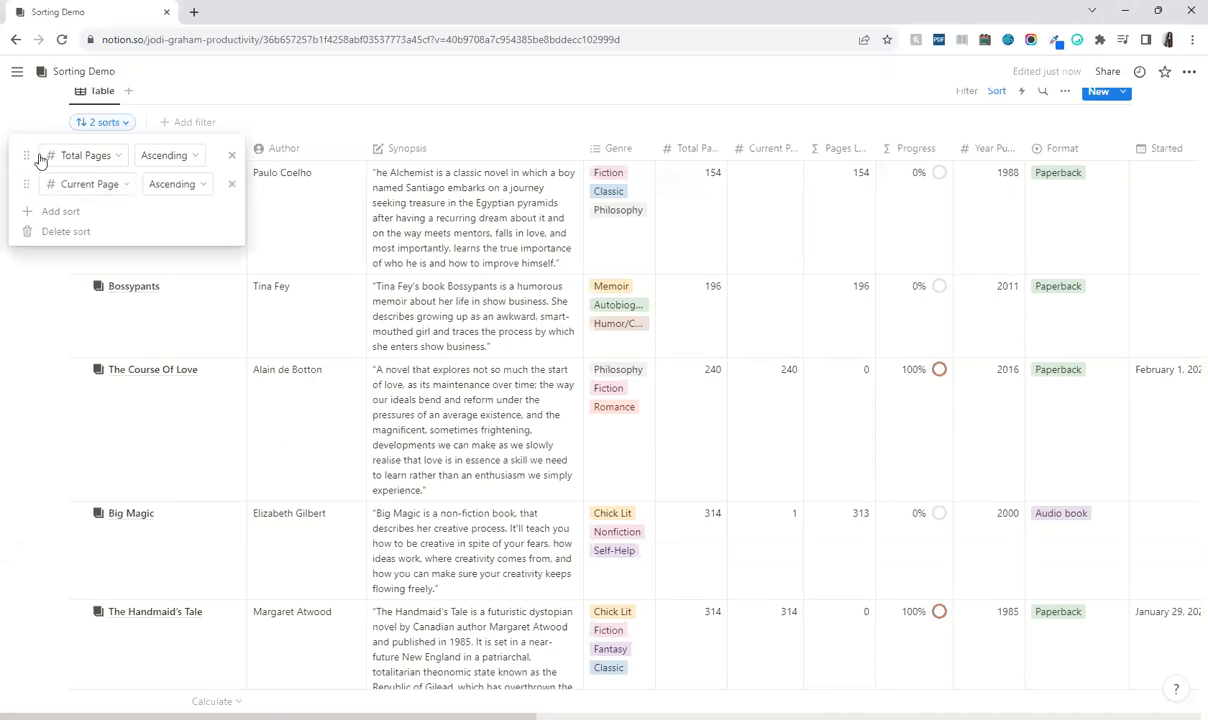
pyautogui.moveTo(23, 180); pyautogui.dragTo(26, 158)
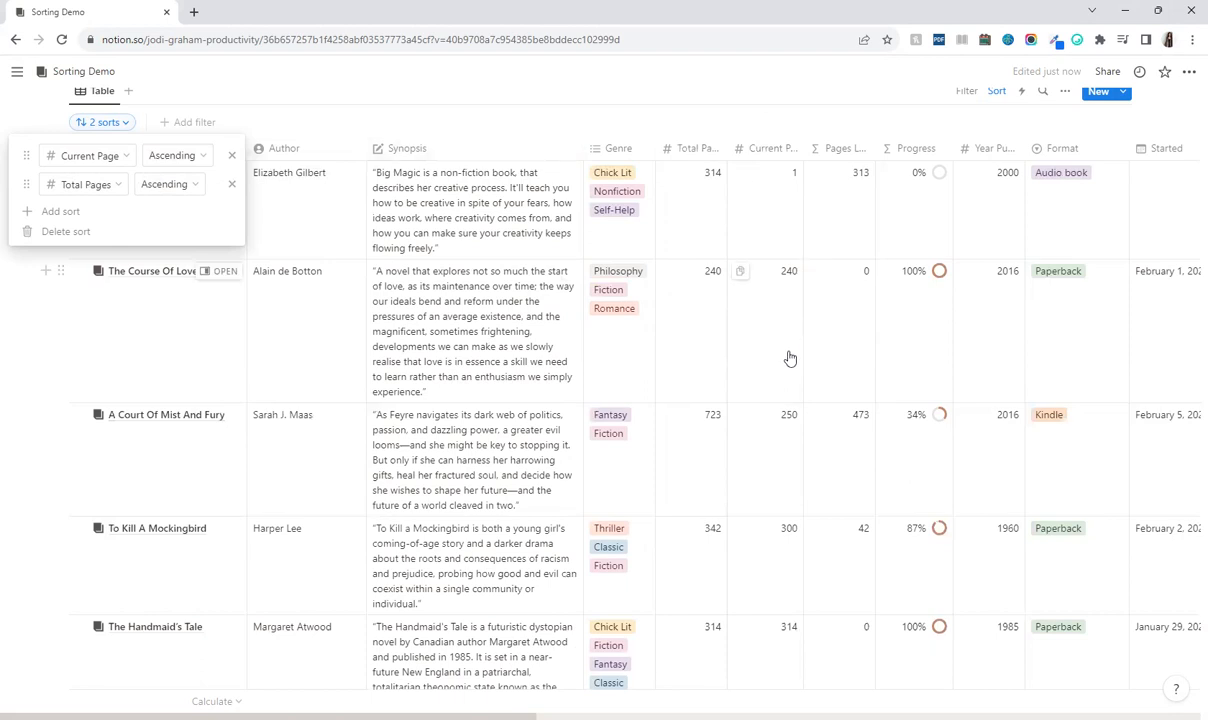
# Delete both the Current Page and Total Pages sorts from the book table.
pyautogui.click(60, 232)
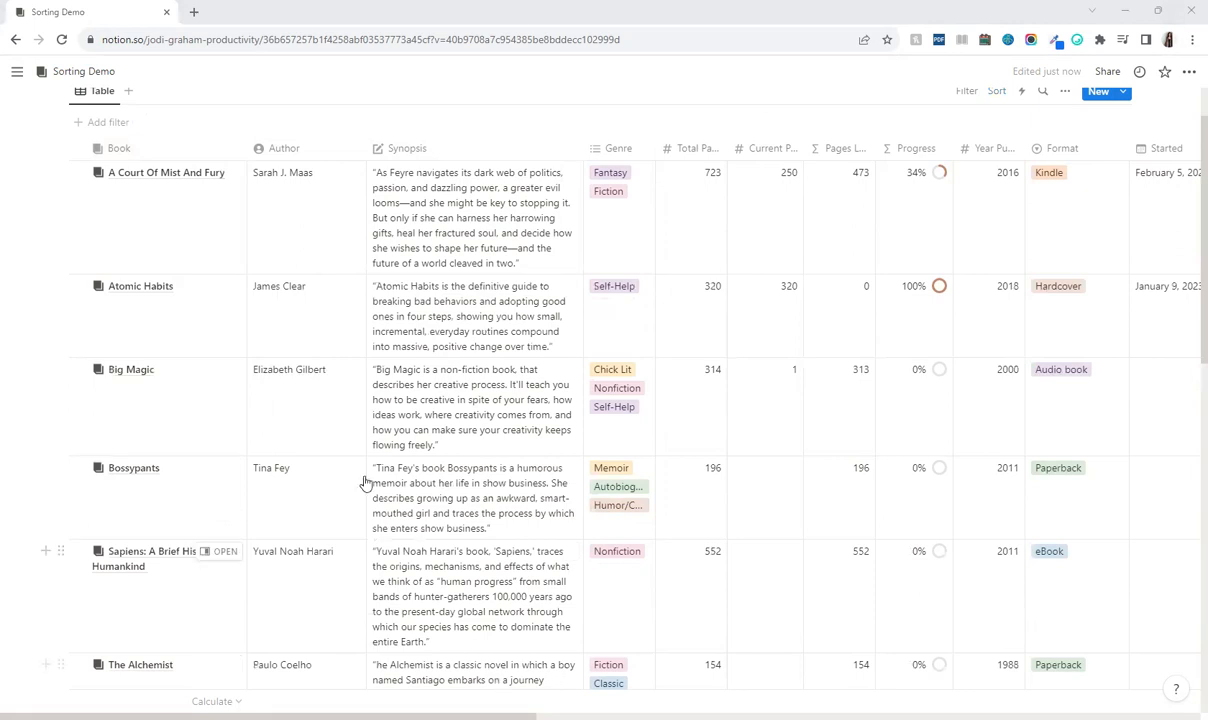
pyautogui.scroll(1, 329, 464)
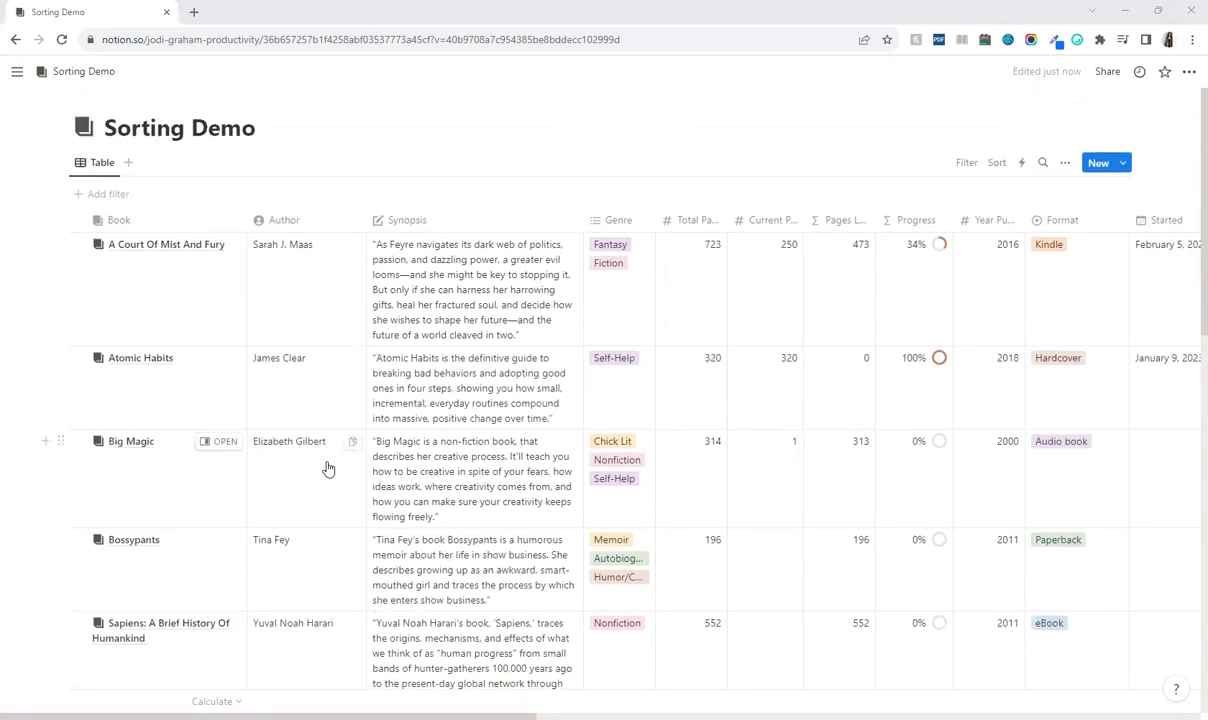